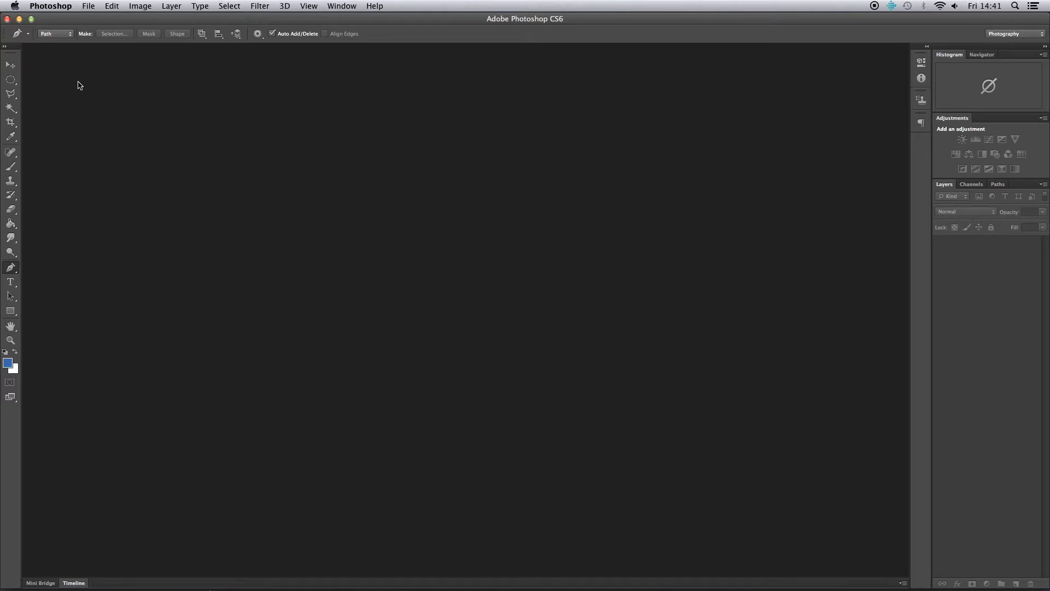
Step: Open Destroyer-Thor.png from the Desktop and dock its floating window as a document tab
click(88, 6)
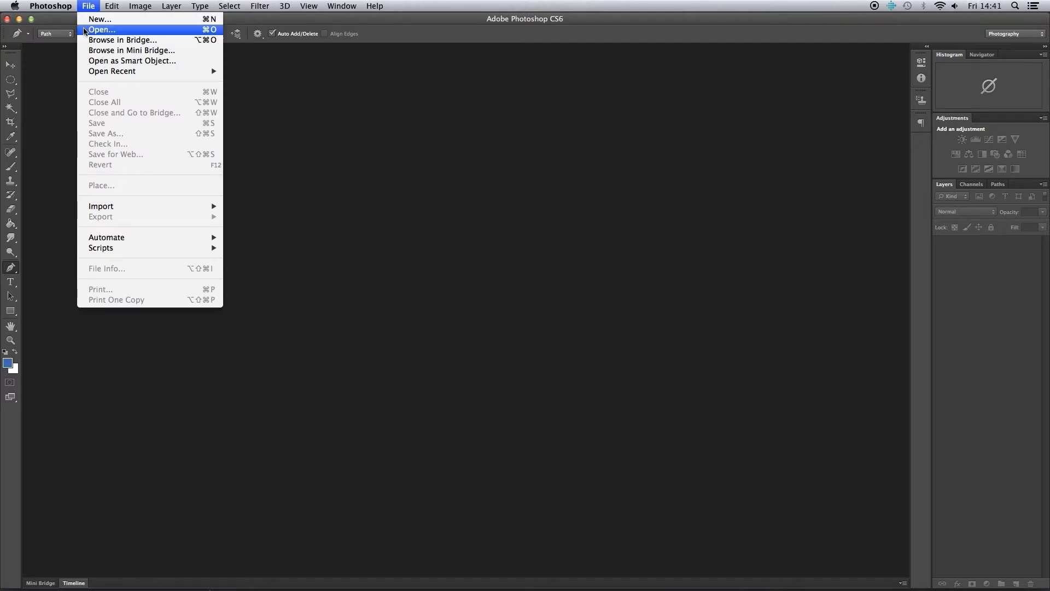
click(83, 30)
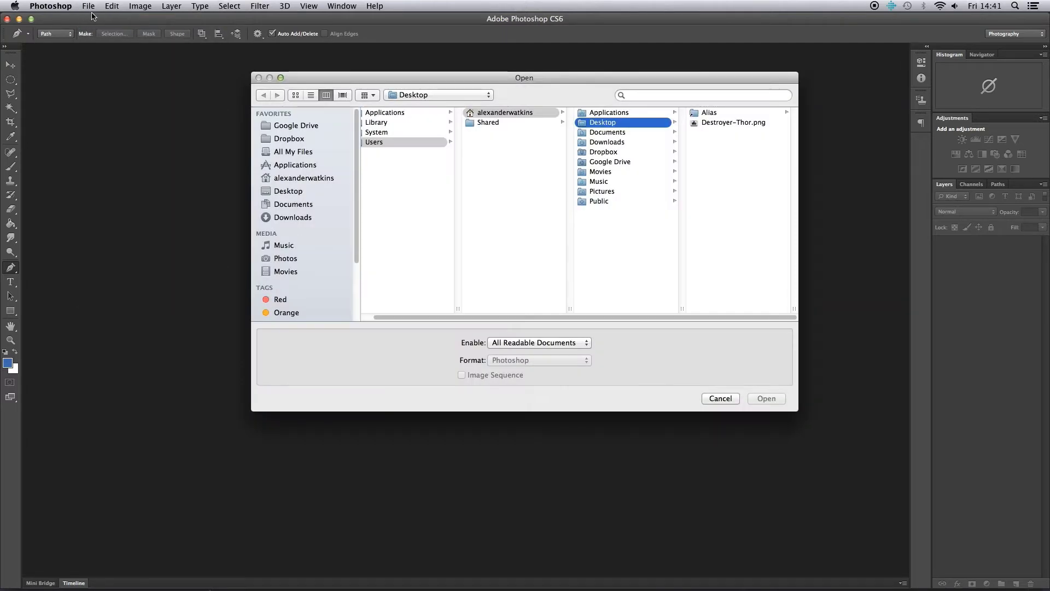
click(713, 124)
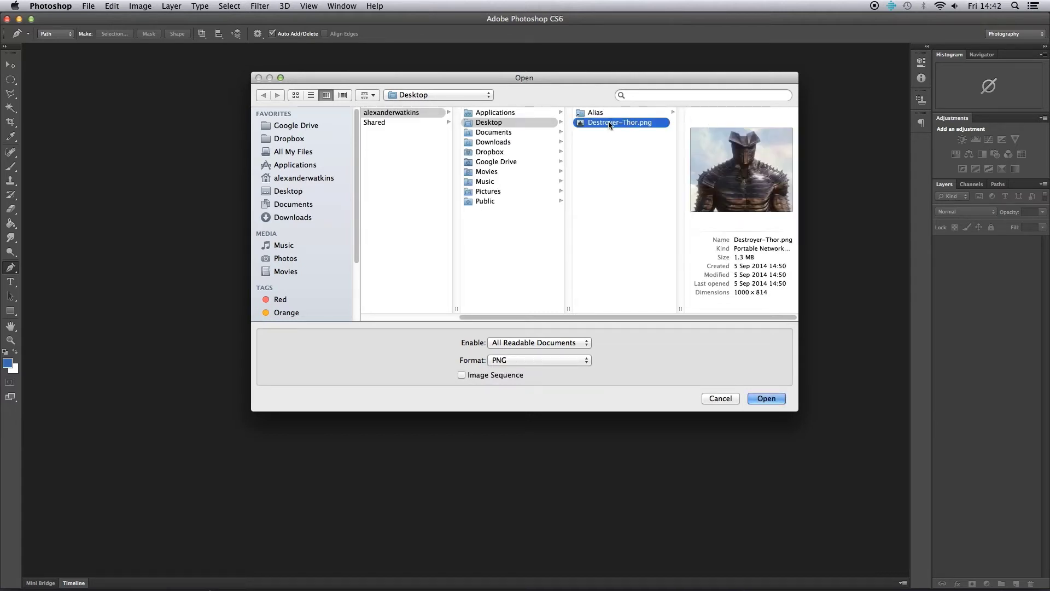
click(766, 399)
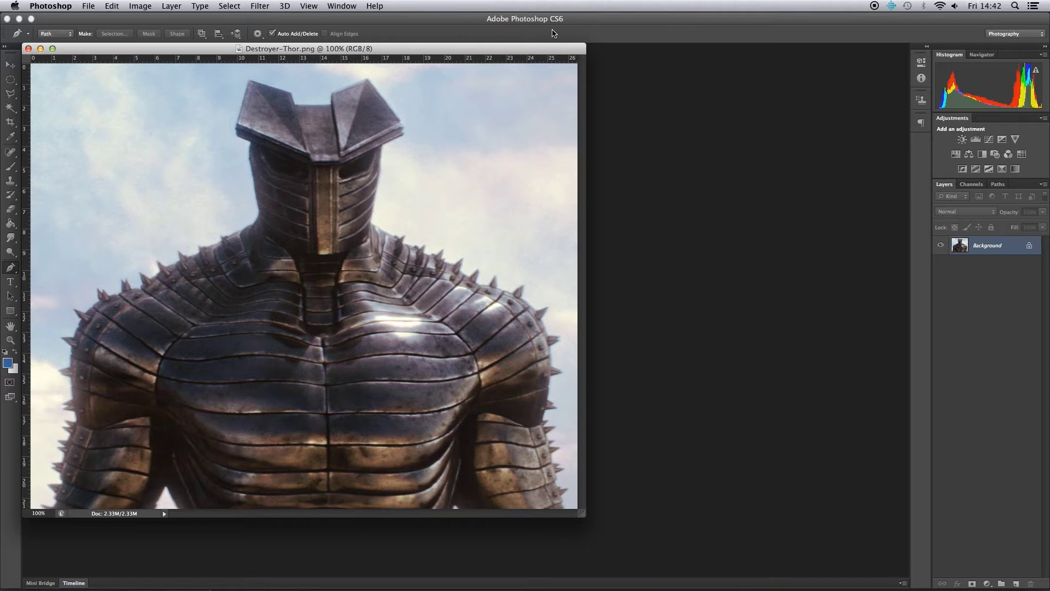
drag(528, 51, 660, 53)
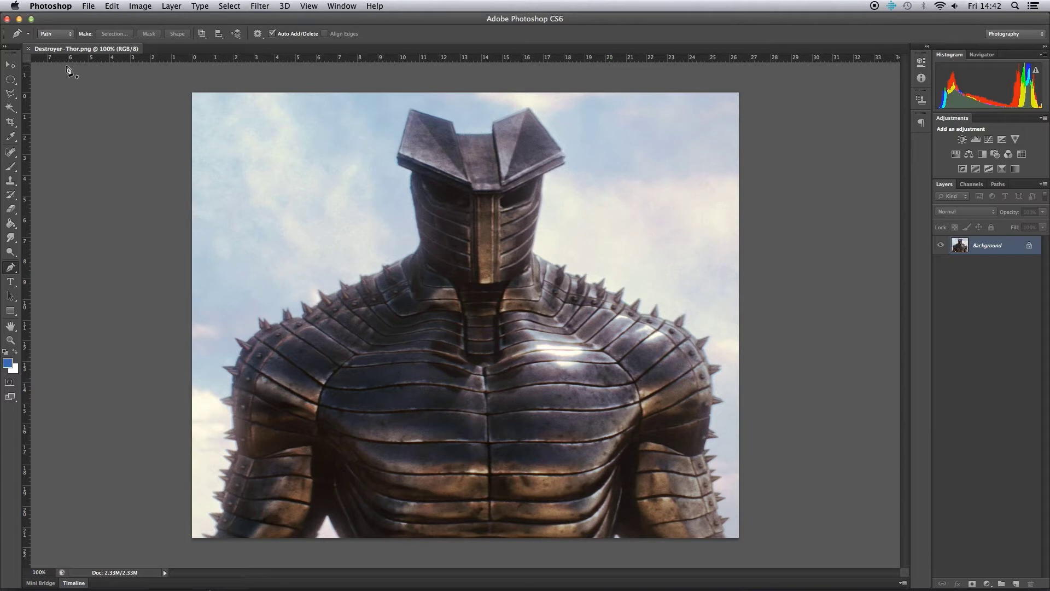
Step: Activate the Pen tool and magnify the spiked forearm on the image's left side to 800%
click(12, 65)
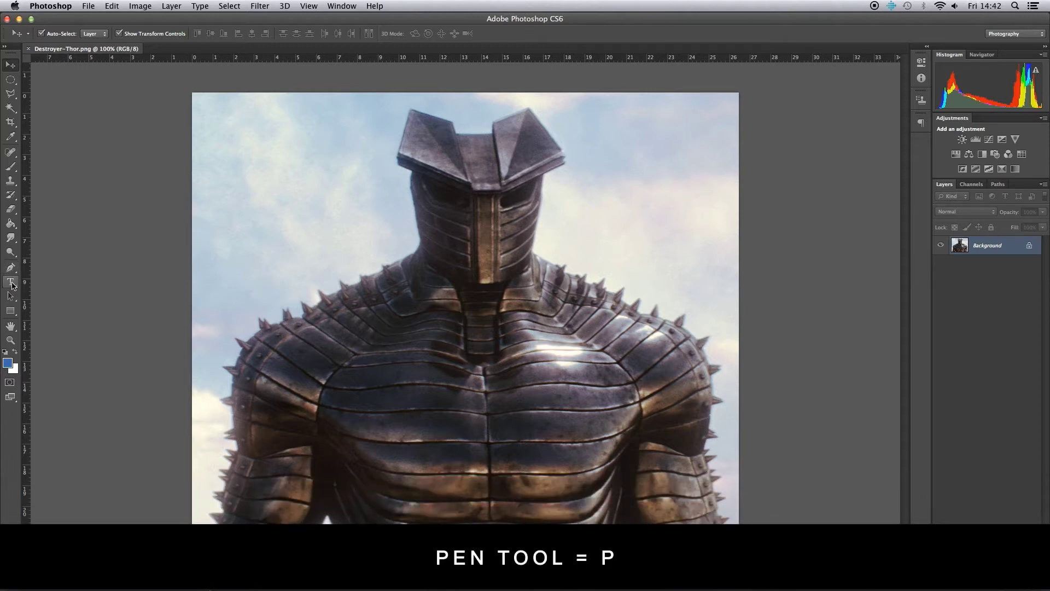
key(p)
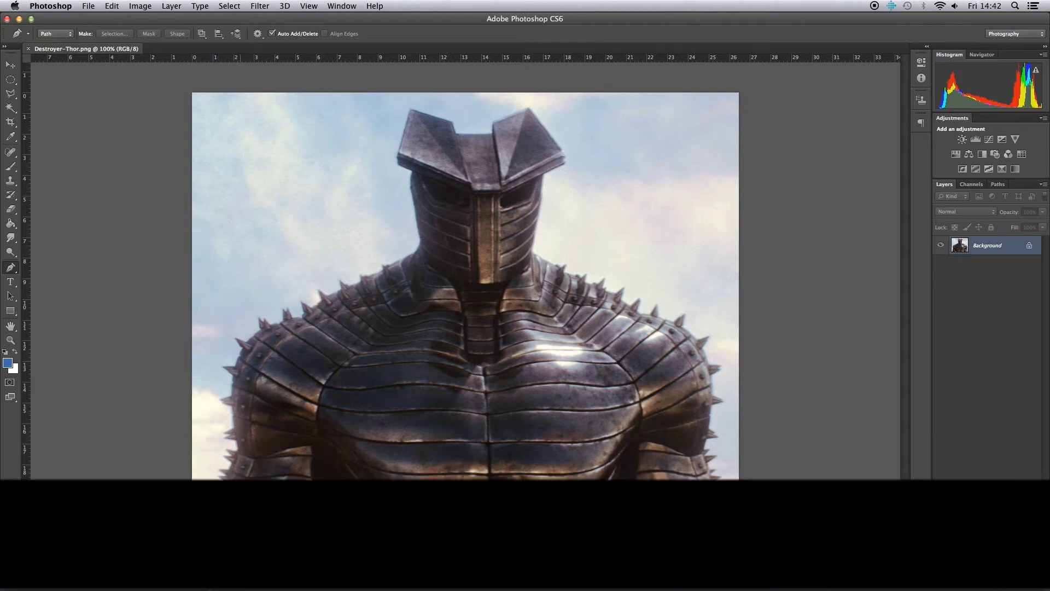
ctrl+click(239, 516)
ctrl+click(226, 516)
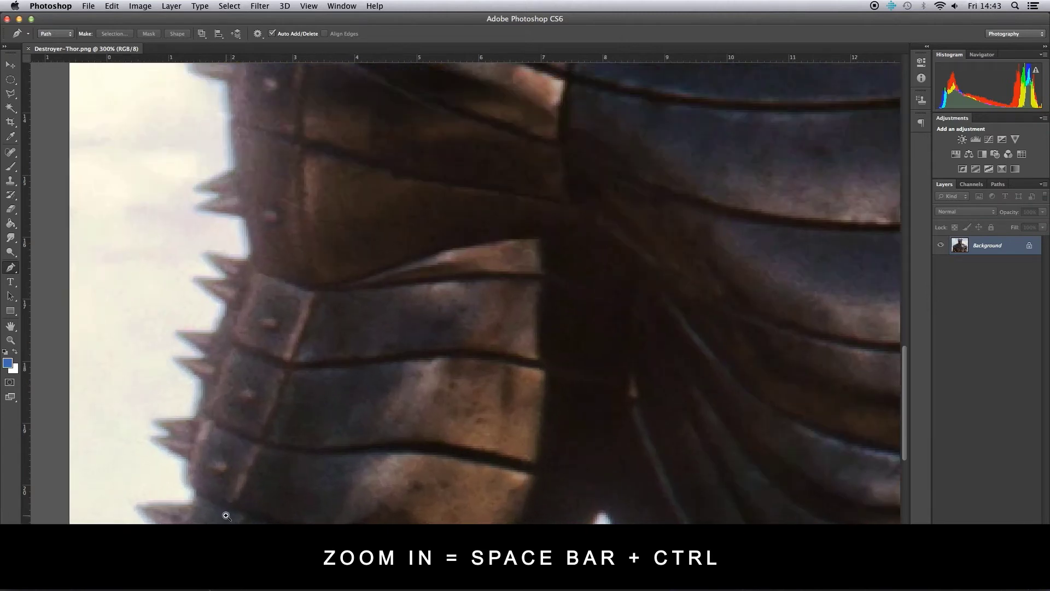
ctrl+click(226, 516)
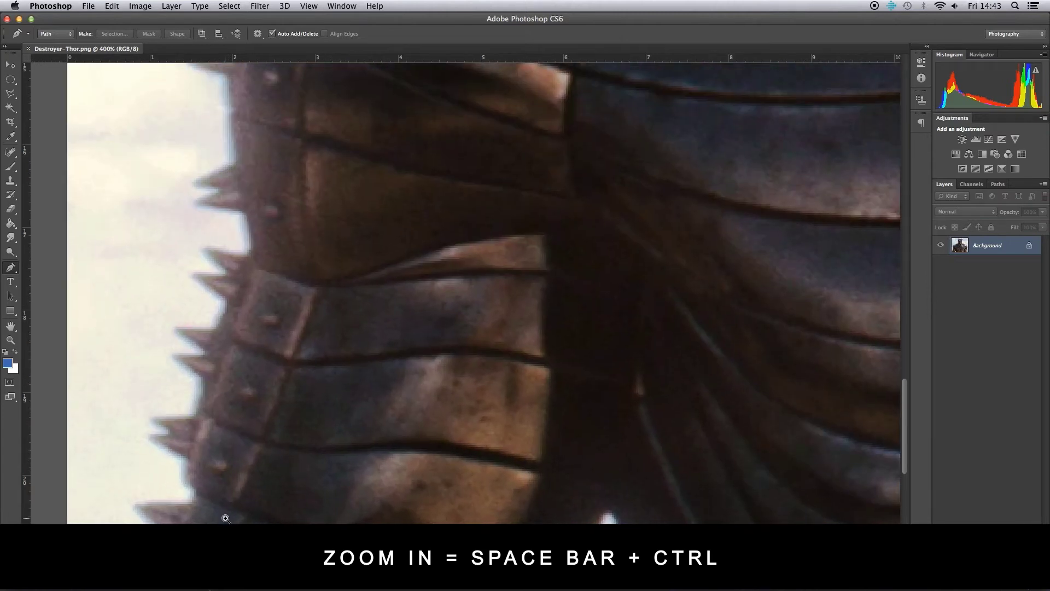
ctrl+click(226, 518)
ctrl+click(225, 512)
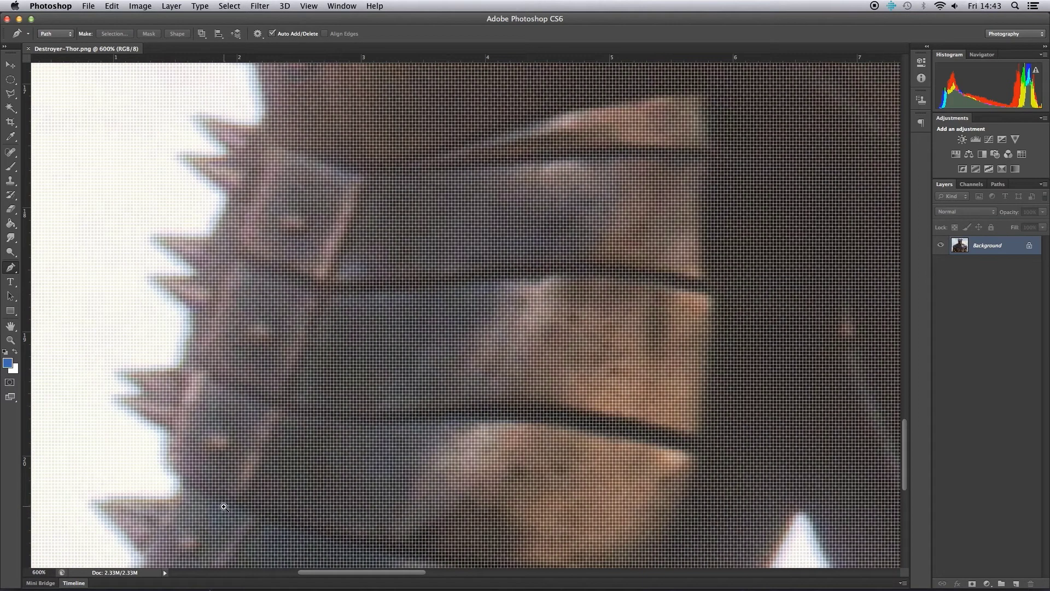
ctrl+click(235, 490)
ctrl+click(235, 495)
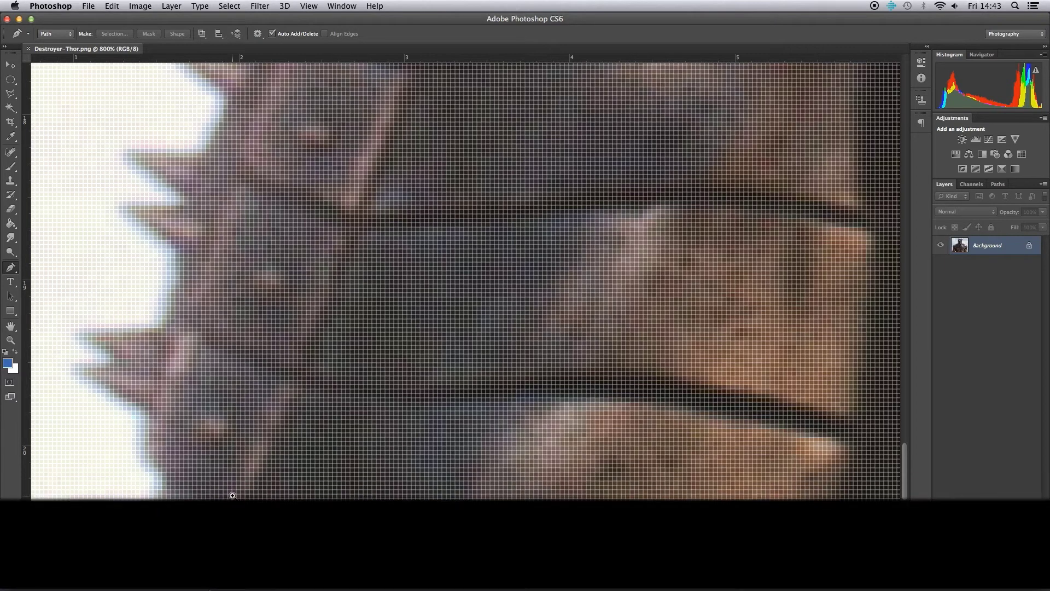
Step: Compare magnifications between 500% and 800% on the spiked edge of the left forearm
ctrl+alt+click(201, 493)
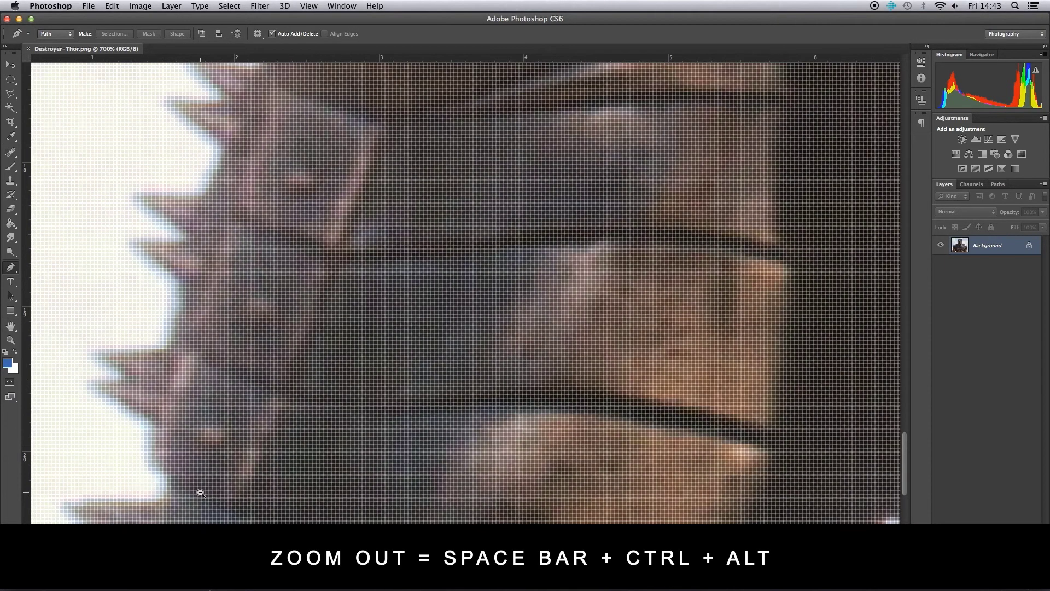
ctrl+alt+click(201, 494)
ctrl+alt+click(200, 495)
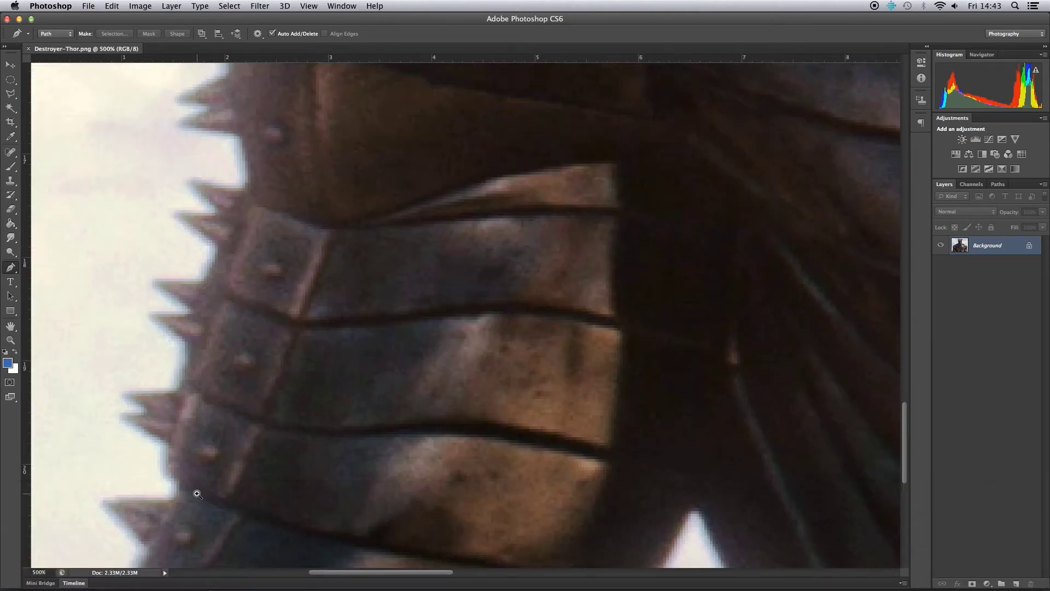
ctrl+click(197, 494)
ctrl+click(196, 494)
ctrl+click(197, 493)
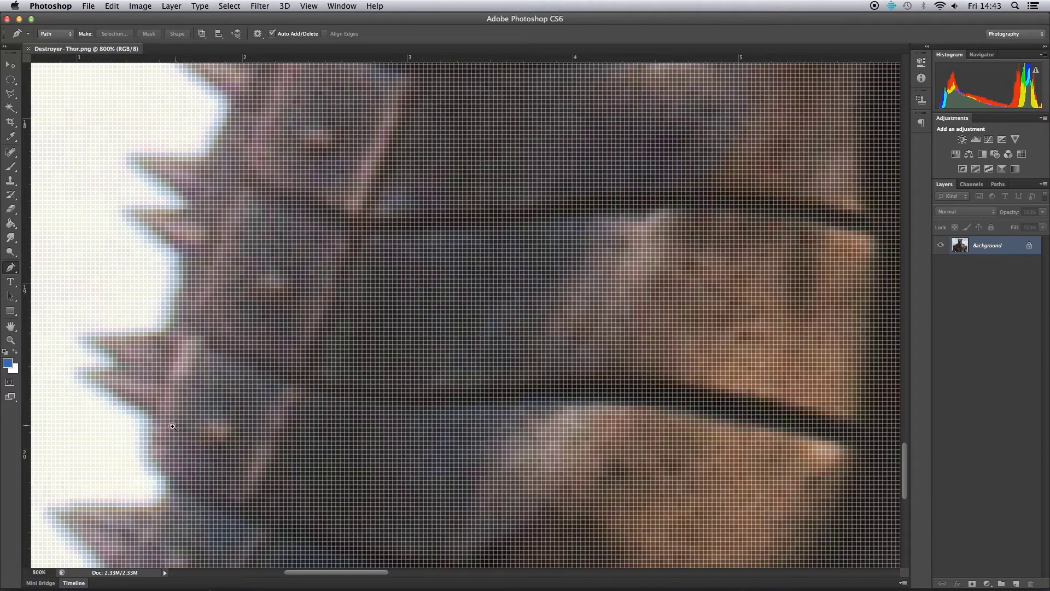
ctrl+alt+click(191, 452)
ctrl+alt+click(191, 452)
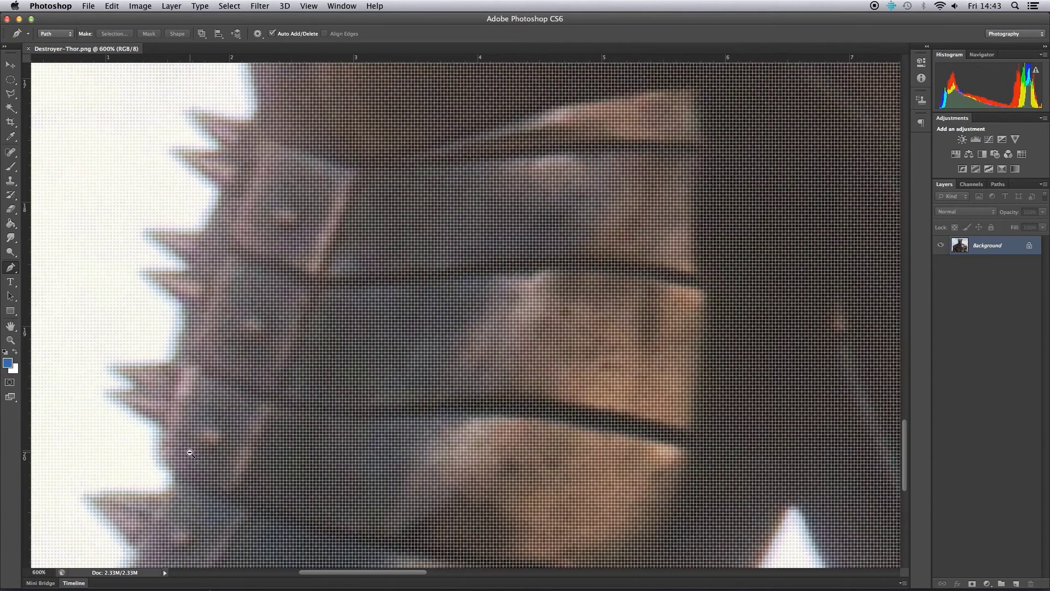
ctrl+alt+click(190, 453)
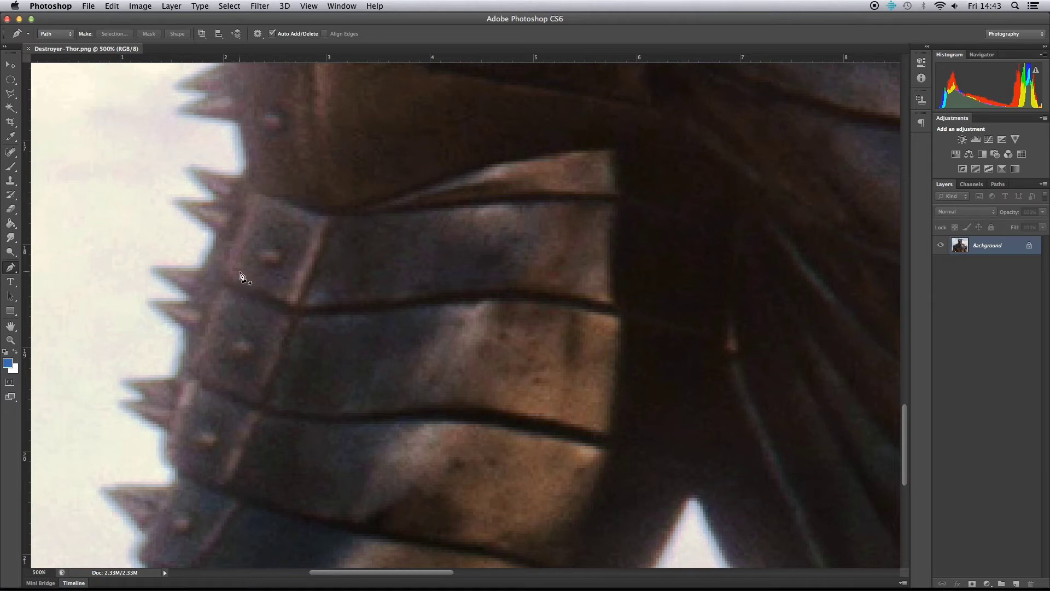
Step: Inspect the outer edge of the left arm above the elbow, and view the whole figure at 50%
key(space)
drag(244, 252, 261, 368)
drag(296, 180, 272, 314)
drag(442, 269, 350, 284)
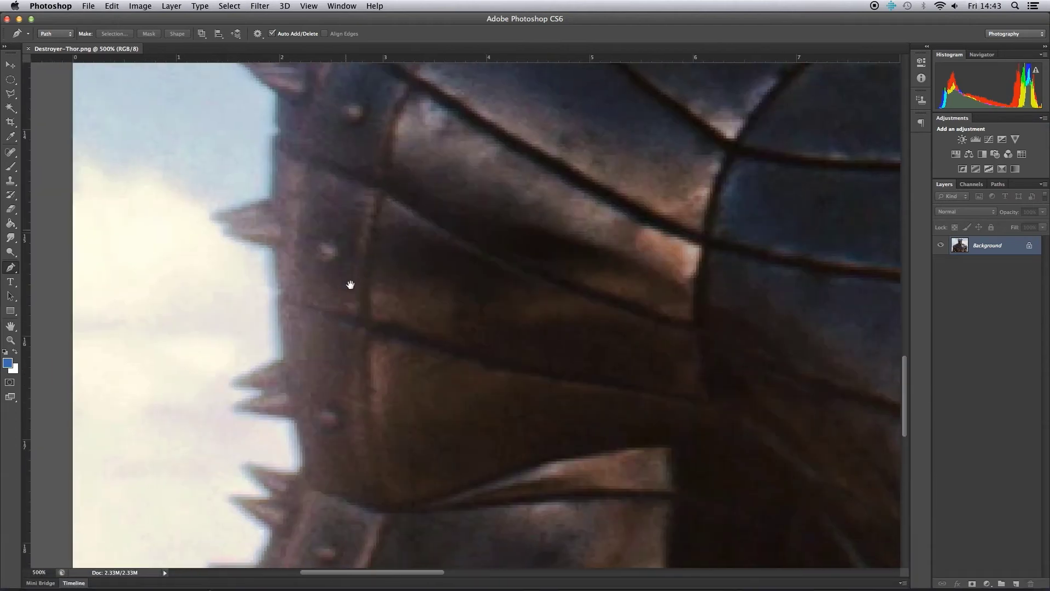
alt+click(332, 338)
alt+click(332, 338)
alt+click(333, 338)
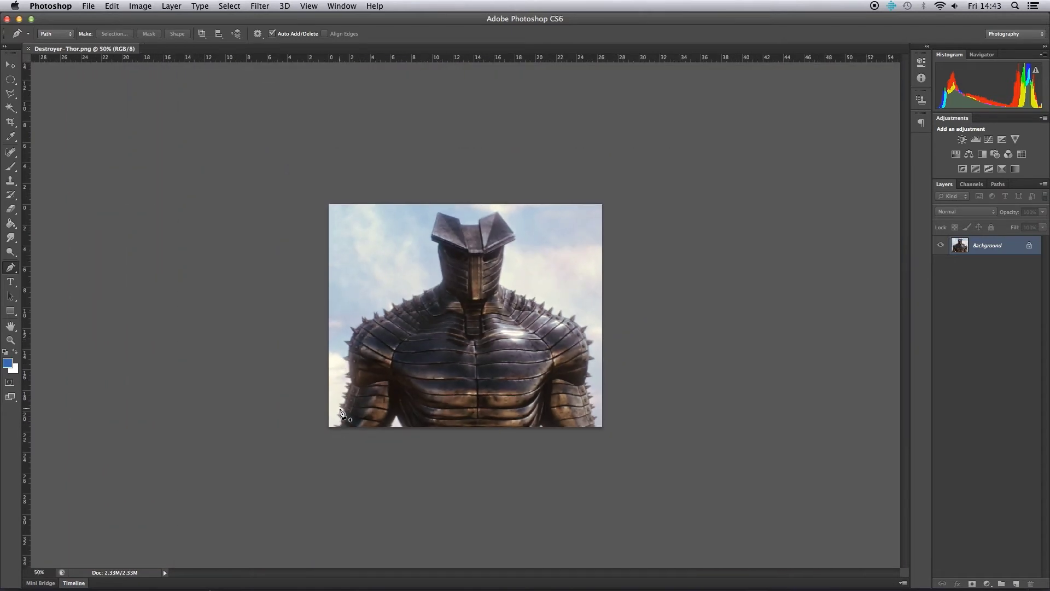
Step: Examine the image's lower-left corner at 500%, where the forearm meets the bottom edge
super+click(322, 438)
super+click(320, 439)
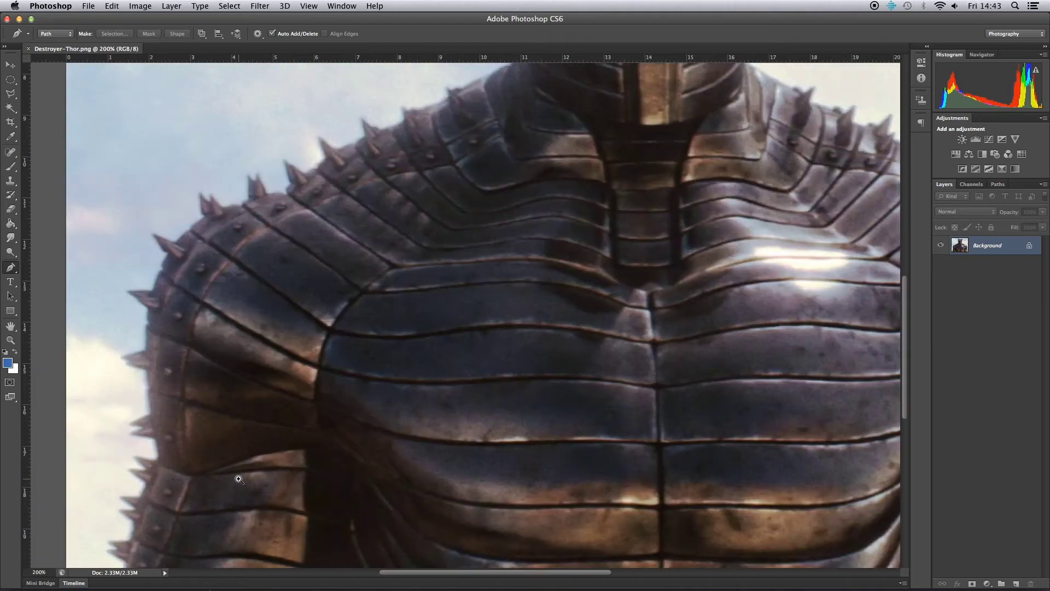
super+click(242, 473)
super+click(214, 499)
super+click(148, 433)
drag(196, 413, 268, 418)
super+click(270, 419)
super+click(272, 420)
alt+super+click(269, 425)
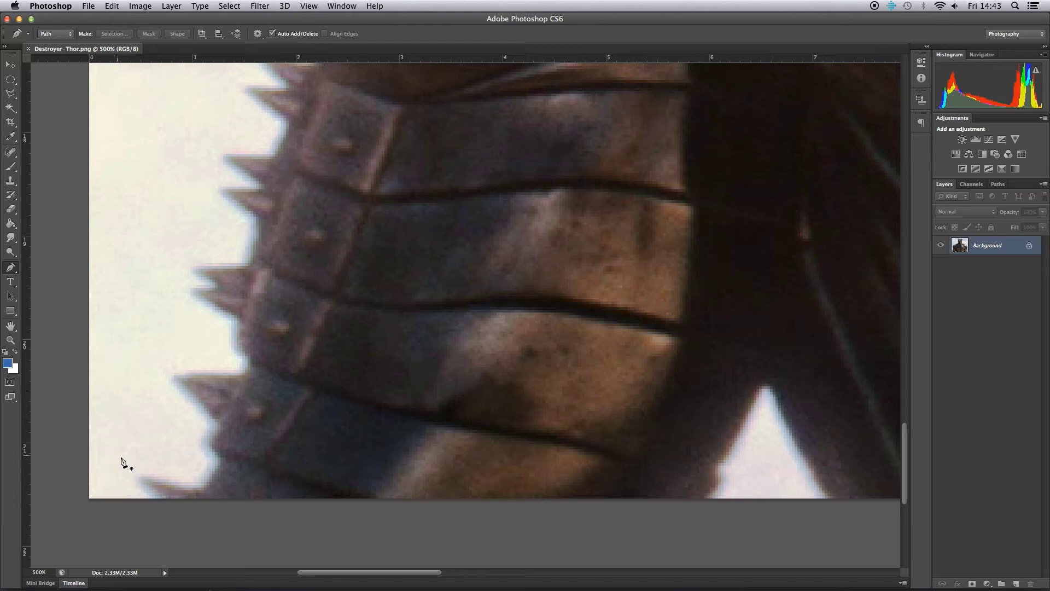
Step: Start a pen path just below the image's bottom edge and trace the two lowest spikes of the left forearm
click(171, 506)
drag(146, 474, 156, 478)
click(188, 492)
click(216, 470)
click(202, 406)
drag(198, 376, 245, 356)
click(237, 375)
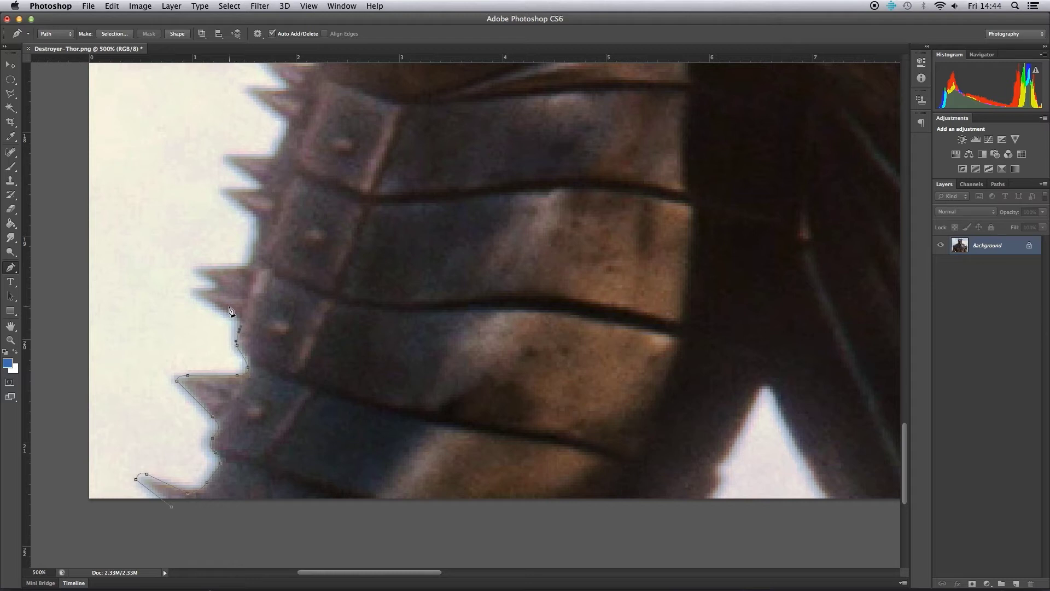
Step: Continue the pen path up the left forearm around the next two pairs of spikes
click(193, 293)
drag(210, 279, 262, 316)
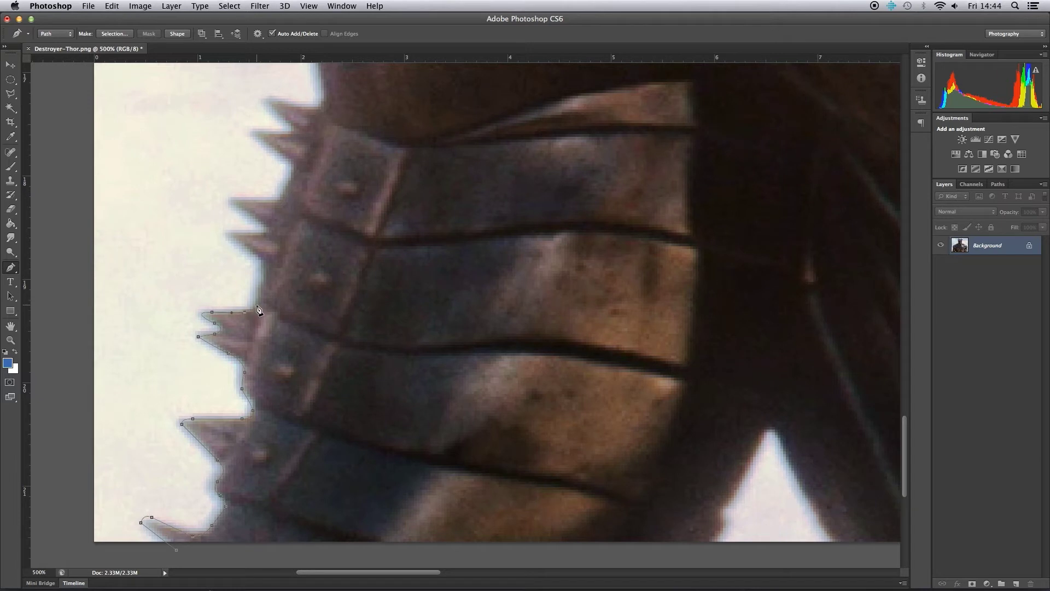
click(261, 297)
drag(264, 281, 266, 274)
click(228, 236)
drag(252, 220, 252, 220)
click(228, 202)
click(231, 201)
click(277, 202)
Step: Trace the pen path around the uppermost pair of forearm spikes up to the left elbow
click(289, 182)
click(294, 168)
click(274, 148)
drag(261, 131, 279, 132)
click(292, 133)
drag(277, 102, 289, 109)
click(312, 110)
drag(324, 120, 342, 356)
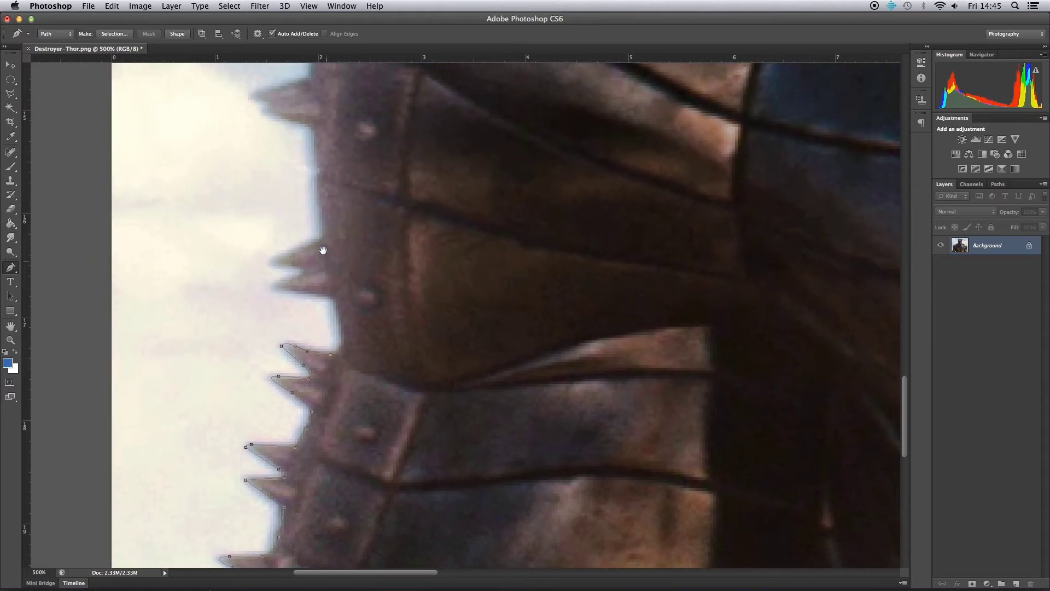
Step: Extend the pen path around the pair of spikes just above the left elbow
click(334, 300)
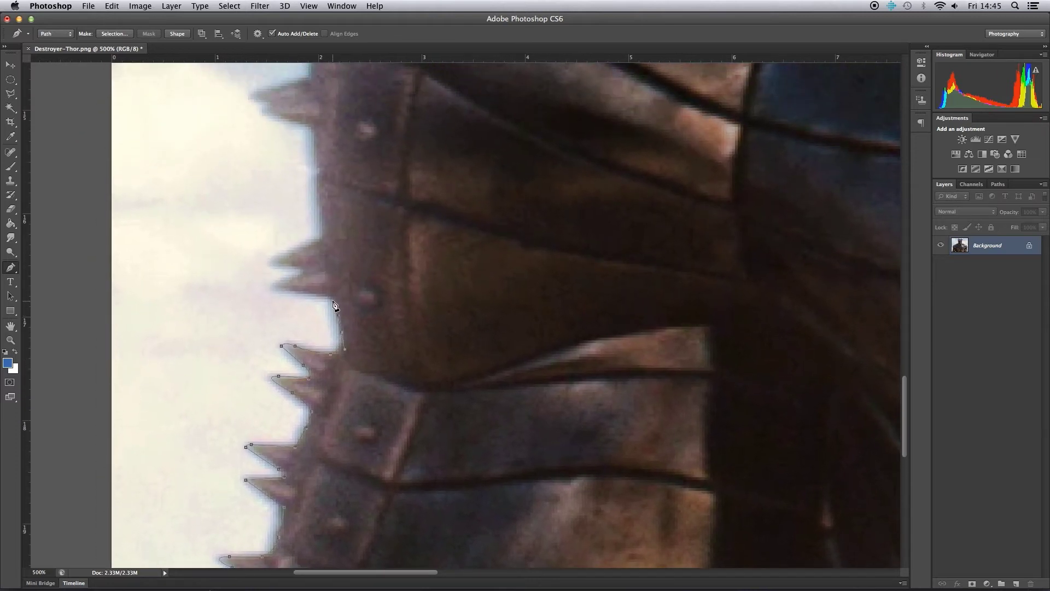
click(273, 289)
drag(296, 276, 284, 267)
click(267, 263)
drag(303, 247, 321, 219)
click(317, 239)
scroll(294, 195, up, 3)
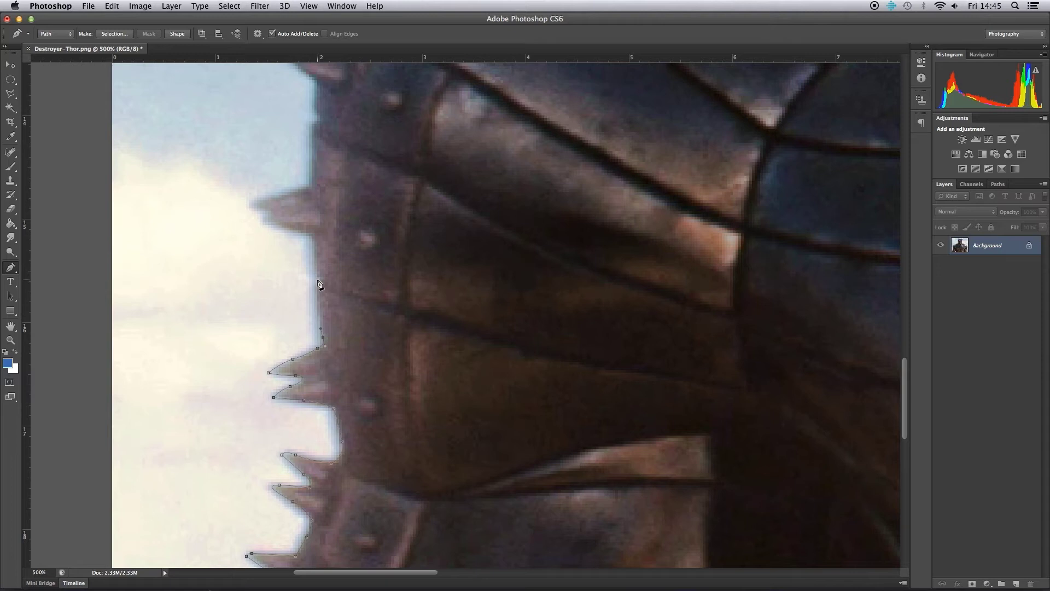
Step: Outline the next spike pair on the left upper arm and carry the path up the arm's edge
click(315, 239)
drag(276, 227, 260, 224)
click(250, 206)
click(311, 188)
scroll(292, 262, up, 5)
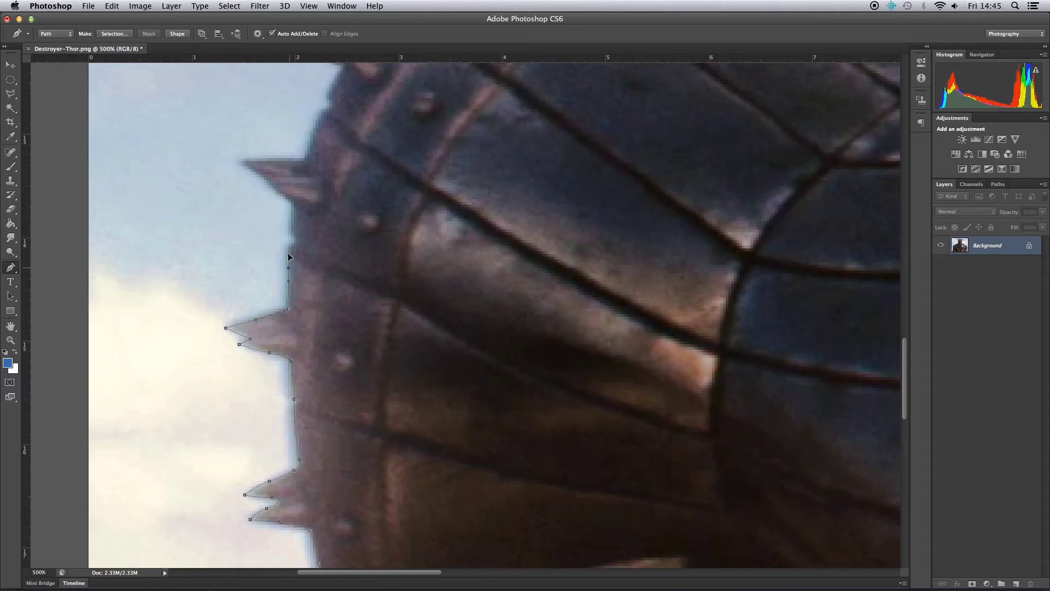
Step: Trace the single spike at the outer side of the left shoulder and the curved armor edge above it
click(294, 240)
click(288, 232)
click(288, 221)
click(291, 207)
click(243, 163)
click(304, 160)
drag(321, 120, 289, 276)
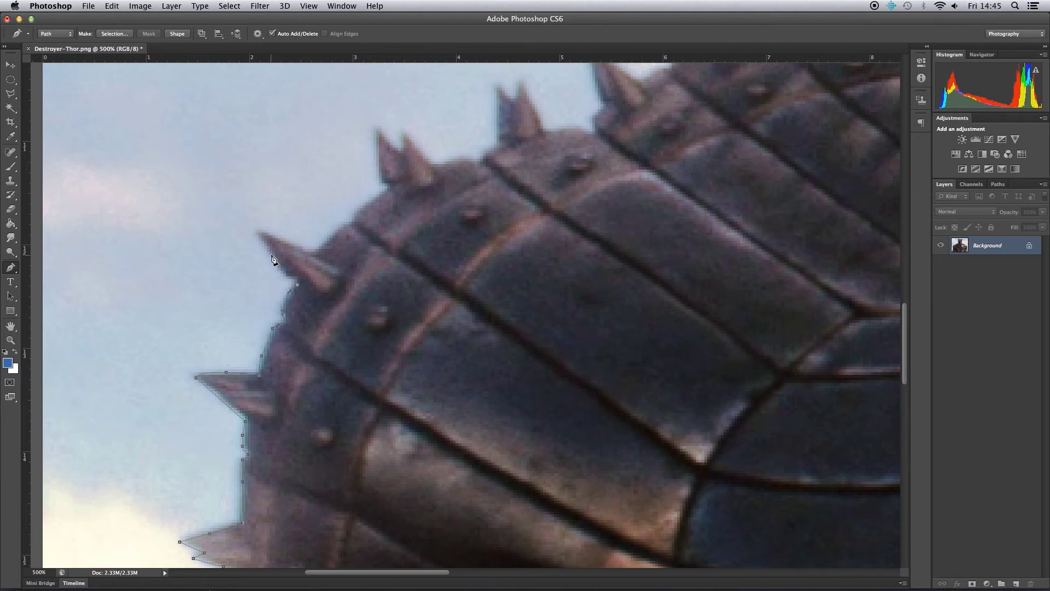
Step: Outline the next single spike on the left shoulder's curve and the armor edge beyond it
click(259, 235)
click(313, 248)
click(327, 241)
drag(342, 227, 358, 209)
Step: Trace the first double spike on top of the left shoulder and the plate edge following it
click(380, 193)
click(376, 129)
click(397, 149)
click(401, 131)
click(428, 162)
click(461, 153)
drag(481, 156, 363, 324)
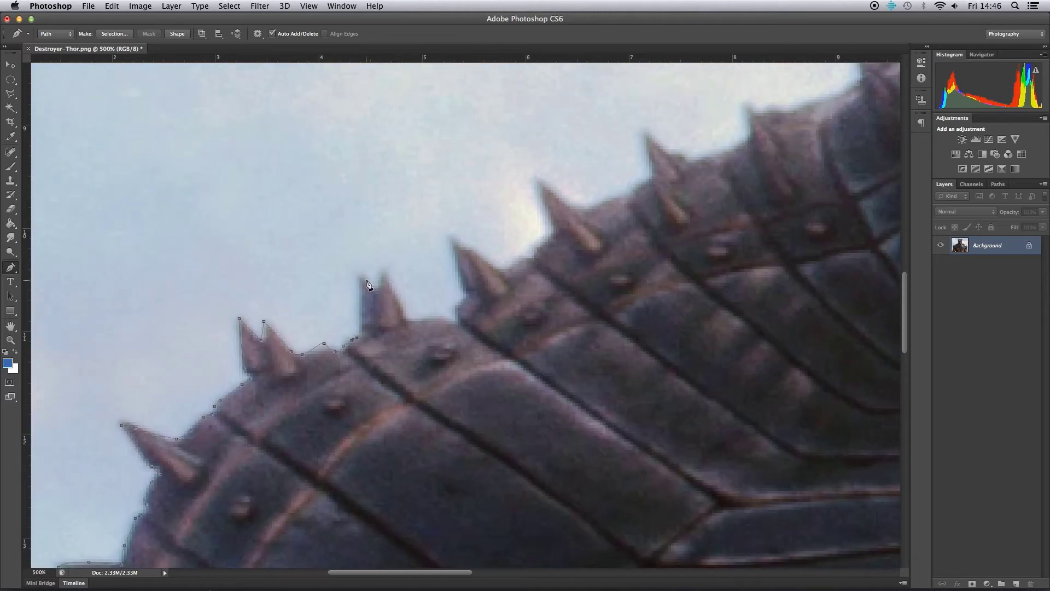
Step: Outline the second double spike on the left shoulder and the plate edge up to the next seam
click(374, 290)
click(382, 269)
click(417, 319)
click(442, 318)
drag(454, 318, 461, 305)
Step: Trace the single spike after the double spikes and the shoulder edge leading to the following spike
click(450, 242)
click(502, 272)
click(518, 261)
click(529, 258)
click(539, 251)
click(552, 239)
scroll(492, 263, right, 6)
scroll(492, 263, up, 4)
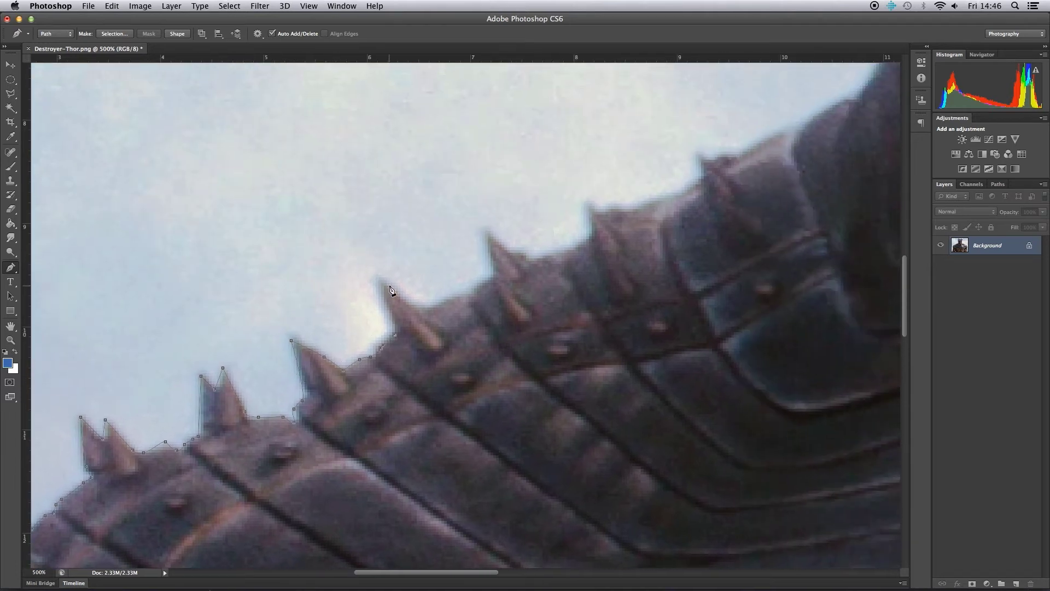
Step: Outline the next single shoulder spike and follow the armor edge up toward the neck with closely spaced anchor points
click(378, 277)
click(430, 310)
click(455, 296)
click(469, 294)
click(478, 288)
click(488, 282)
click(496, 277)
Step: Trace the third-last spike of the left shoulder and the notched armor edge behind it
click(482, 231)
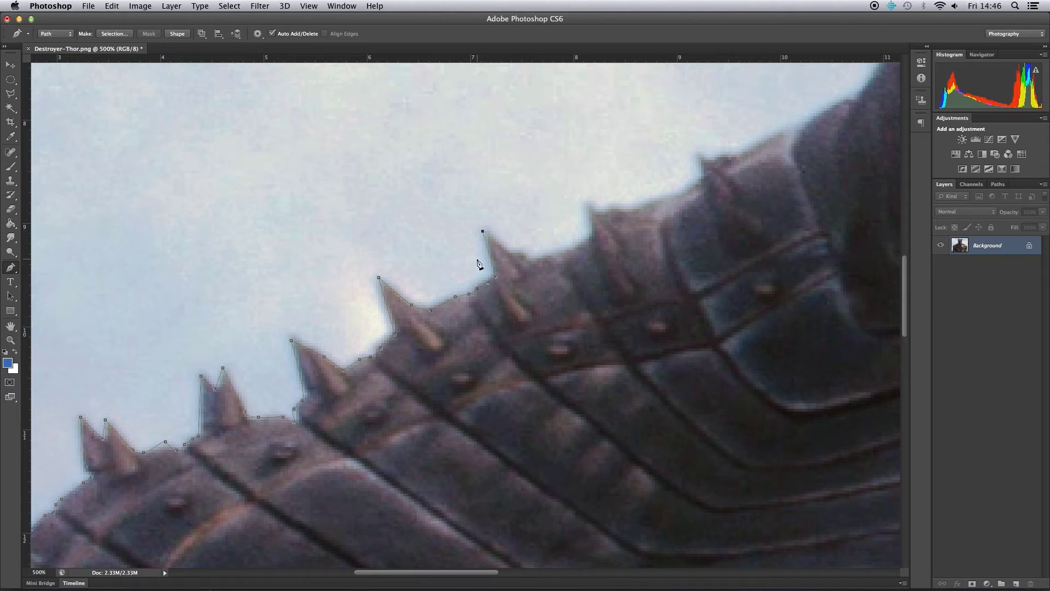
click(513, 252)
click(520, 255)
click(530, 258)
click(537, 262)
click(570, 246)
click(578, 241)
click(583, 238)
drag(586, 241, 403, 332)
Step: Outline the second-last shoulder spike and the armor edge up to the spike nearest the neck
click(425, 315)
click(421, 296)
click(436, 304)
click(440, 298)
click(448, 299)
click(459, 303)
click(489, 296)
click(503, 288)
click(519, 283)
click(525, 280)
click(536, 273)
Step: Trace the spike nearest the neck and the remaining shoulder slope up to the base of the neck
click(534, 252)
click(544, 254)
click(551, 253)
click(558, 248)
click(569, 246)
click(580, 243)
click(594, 238)
click(613, 229)
click(619, 227)
click(629, 222)
click(639, 217)
click(656, 204)
click(678, 193)
click(689, 190)
drag(695, 192, 399, 312)
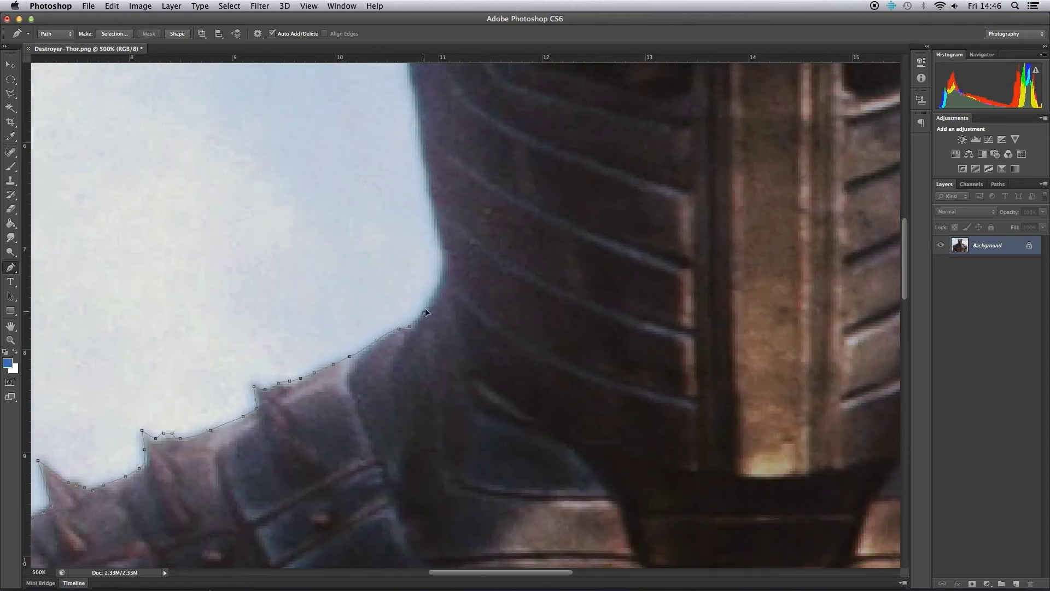
Step: Continue the pen path from the neck up the left side of the face to the helmet's underside
click(443, 276)
scroll(397, 240, up, 5)
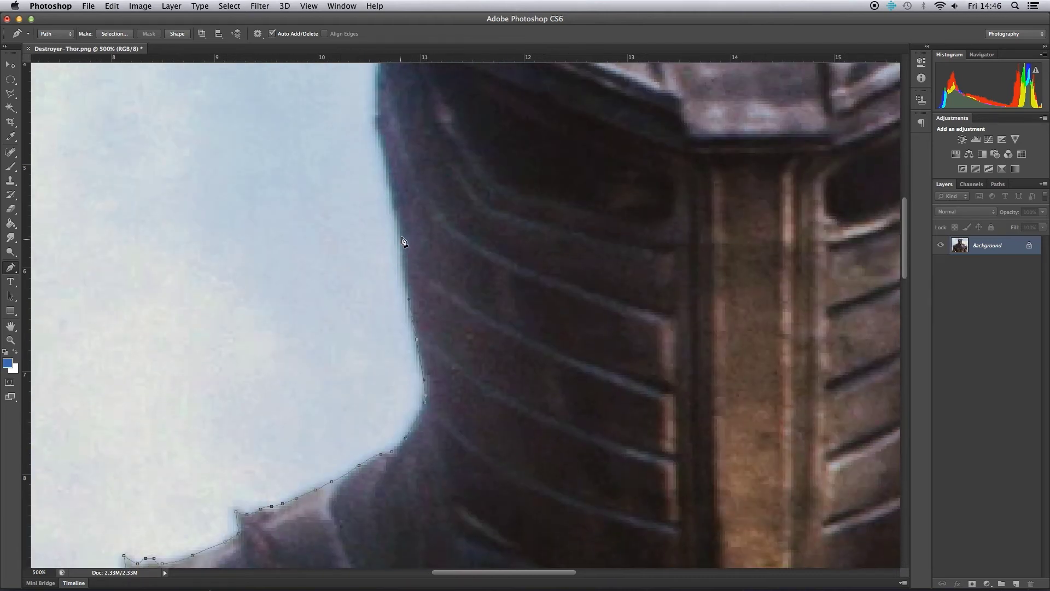
scroll(370, 192, up, 5)
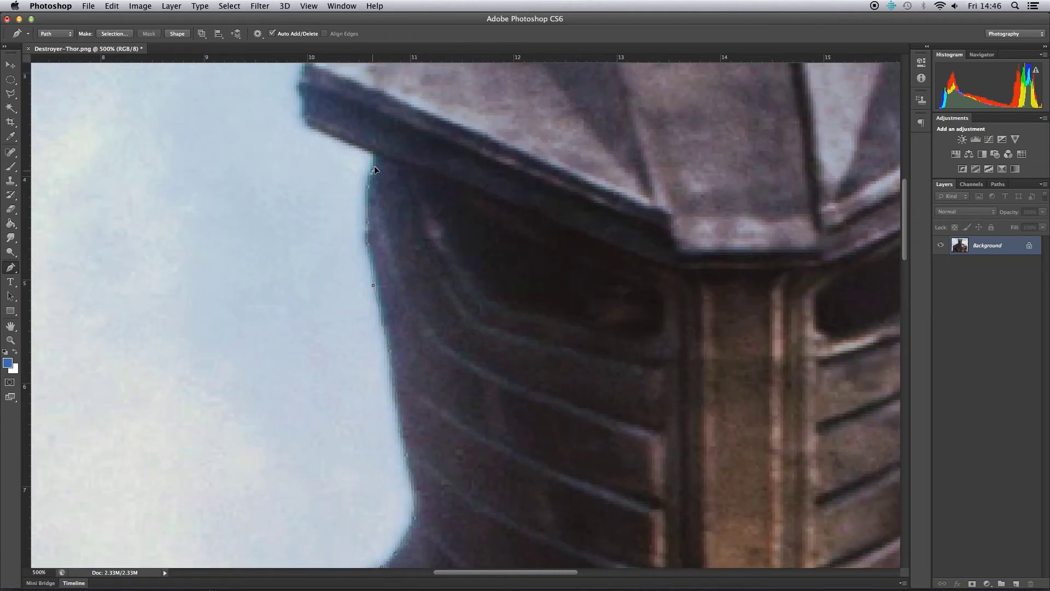
scroll(410, 246, up, 10)
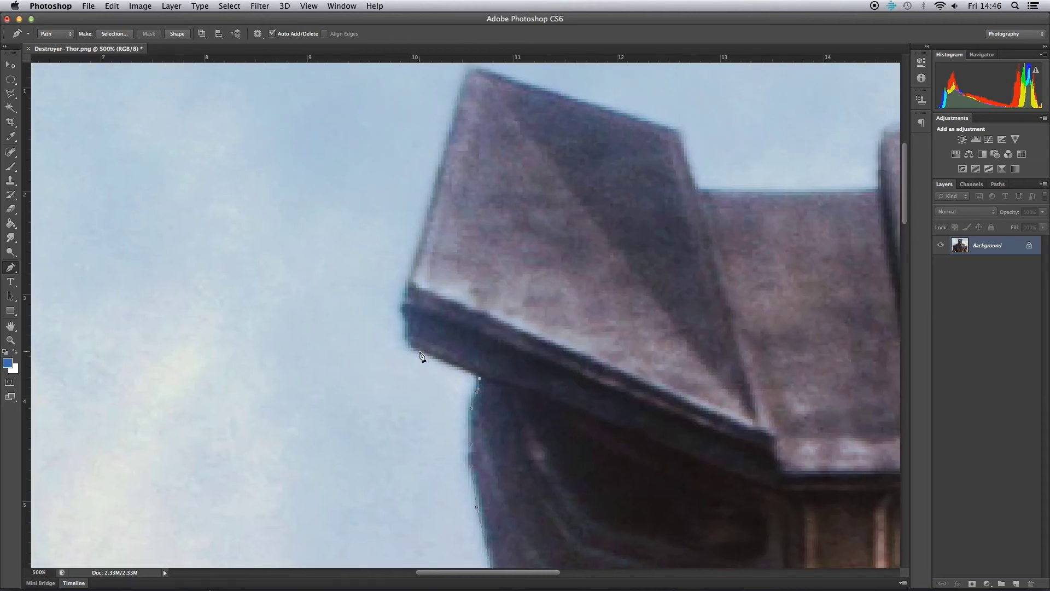
Step: Trace the outer edge of the helmet's left wing from its lower corner up to its peak
click(404, 296)
click(411, 277)
drag(465, 121, 379, 286)
click(388, 244)
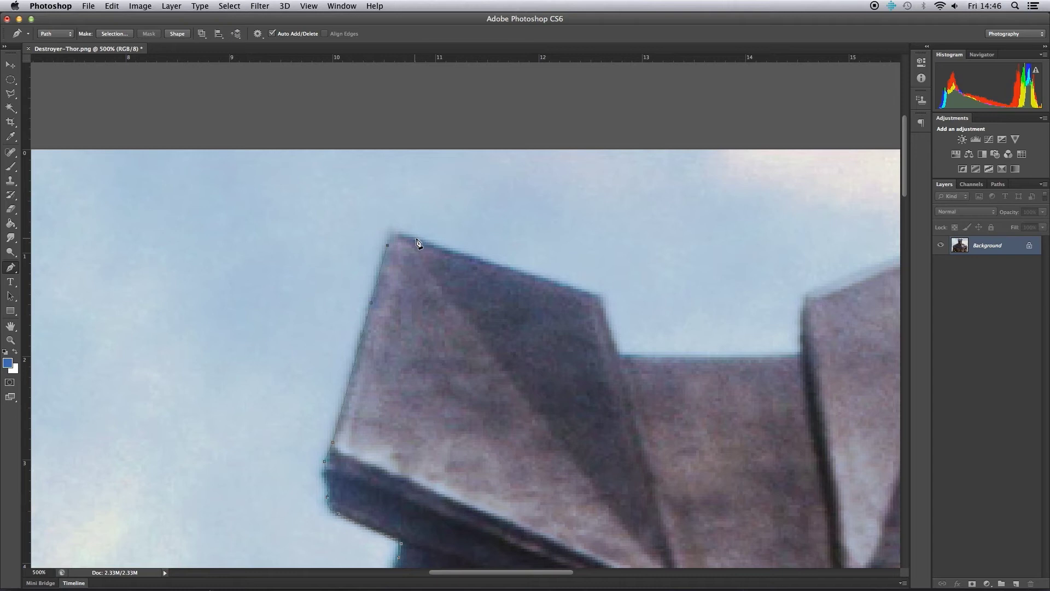
Step: Trace the left helmet wing's top and inner edges and the flat crest across to the right wing
click(585, 289)
click(618, 353)
click(795, 353)
drag(443, 334, 317, 317)
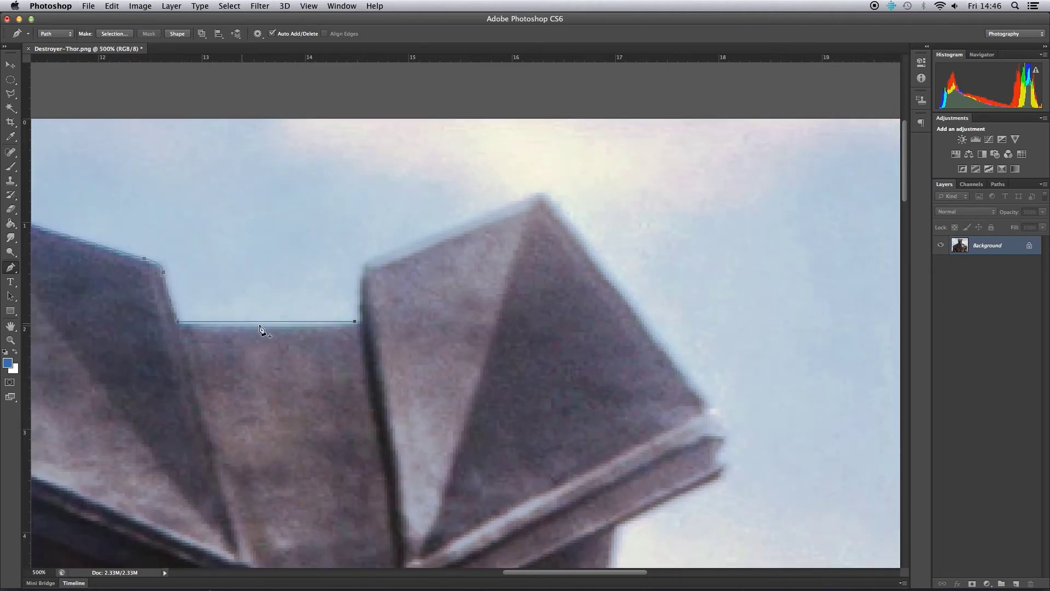
drag(326, 345, 410, 351)
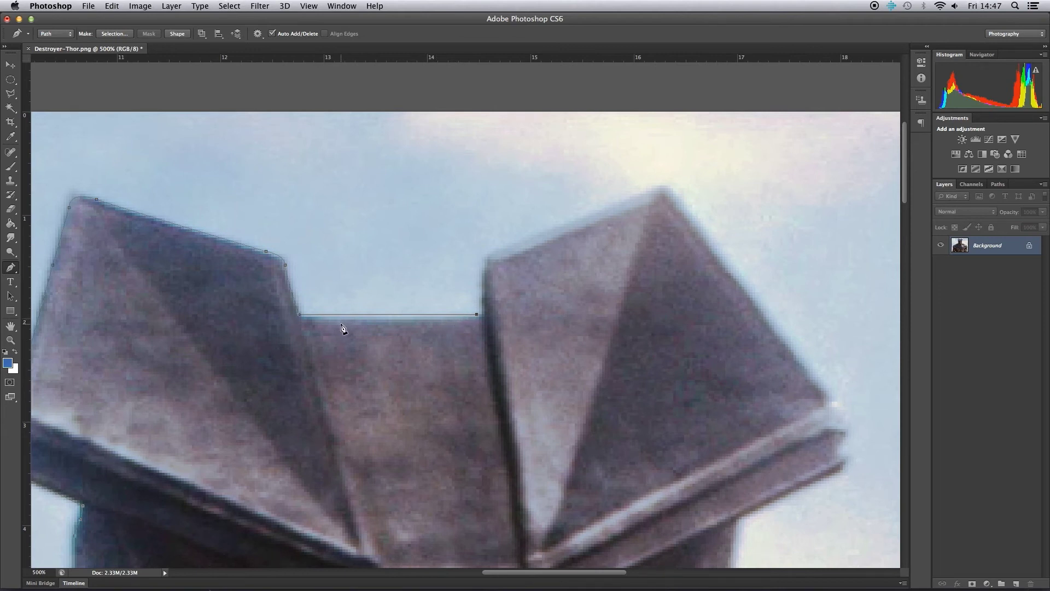
Step: Undo the last several path points back to the anchor at the left helmet wing's peak
key(ctrl+z)
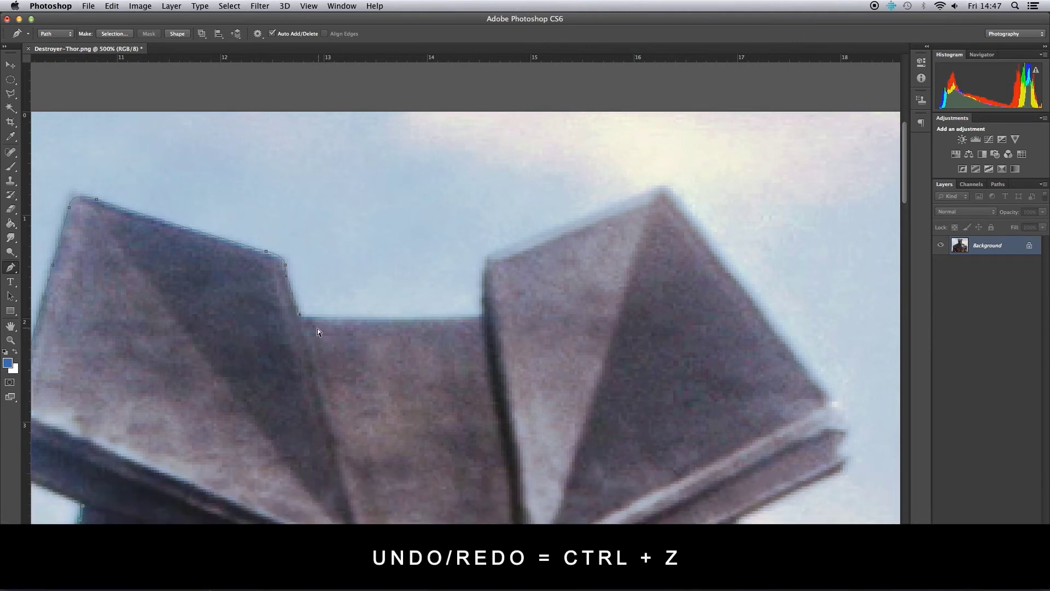
key(ctrl+z)
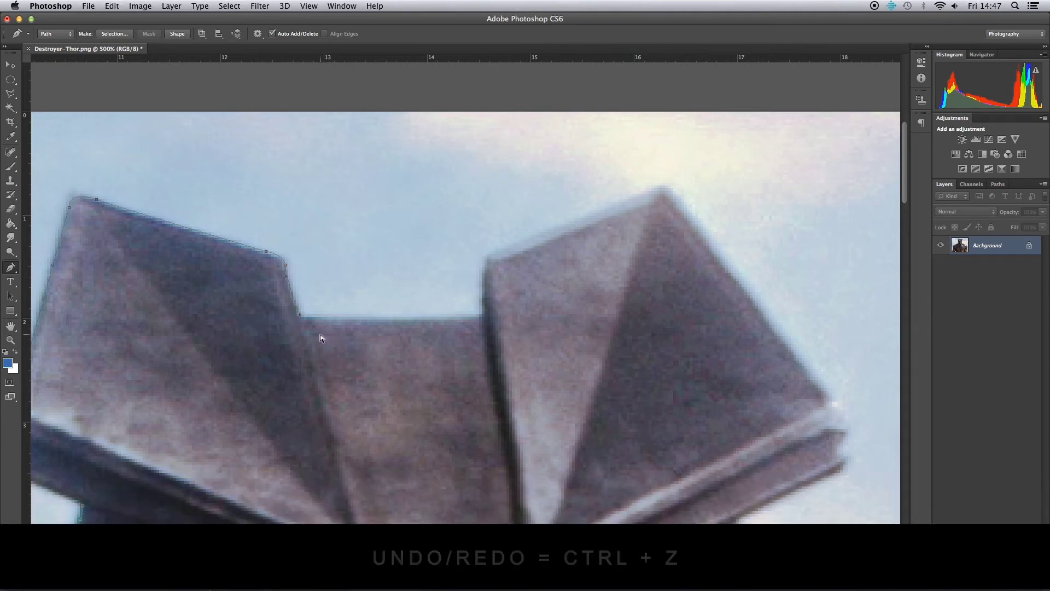
key(ctrl+z)
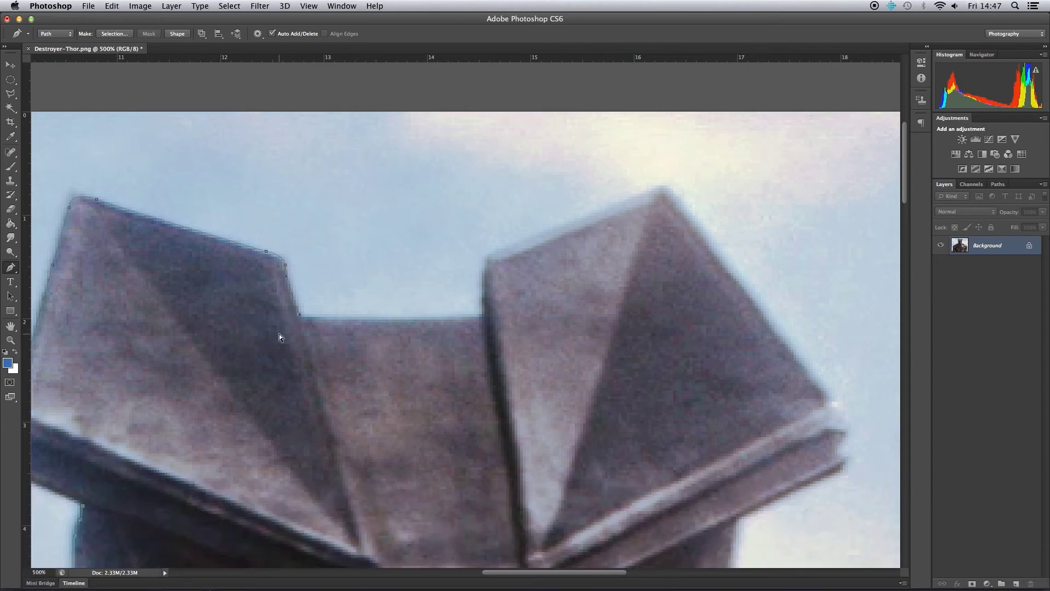
key(ctrl+alt+z)
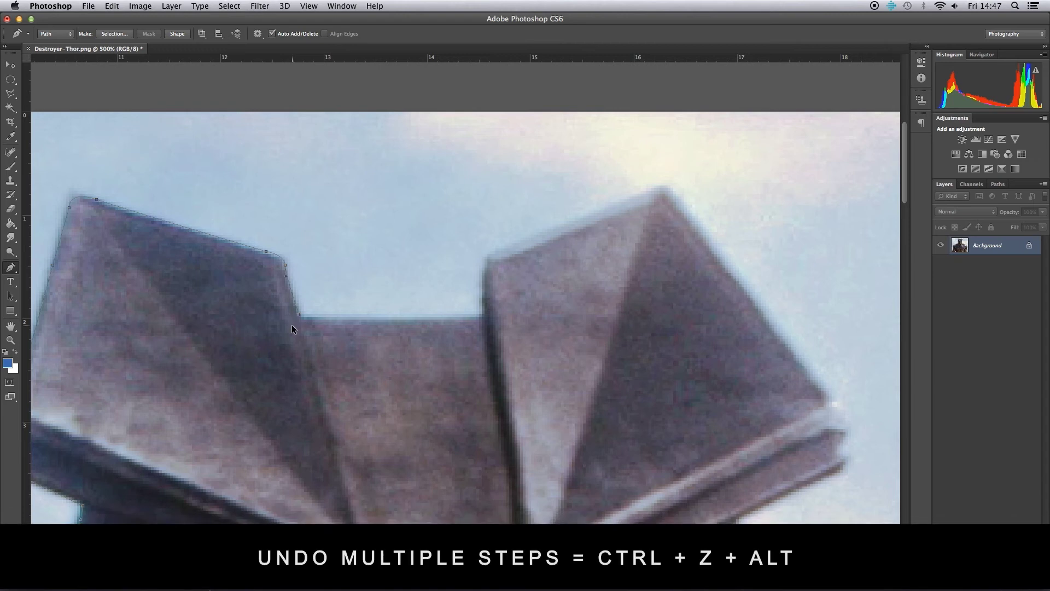
key(ctrl+alt+z)
key(ctrl+alt+z)
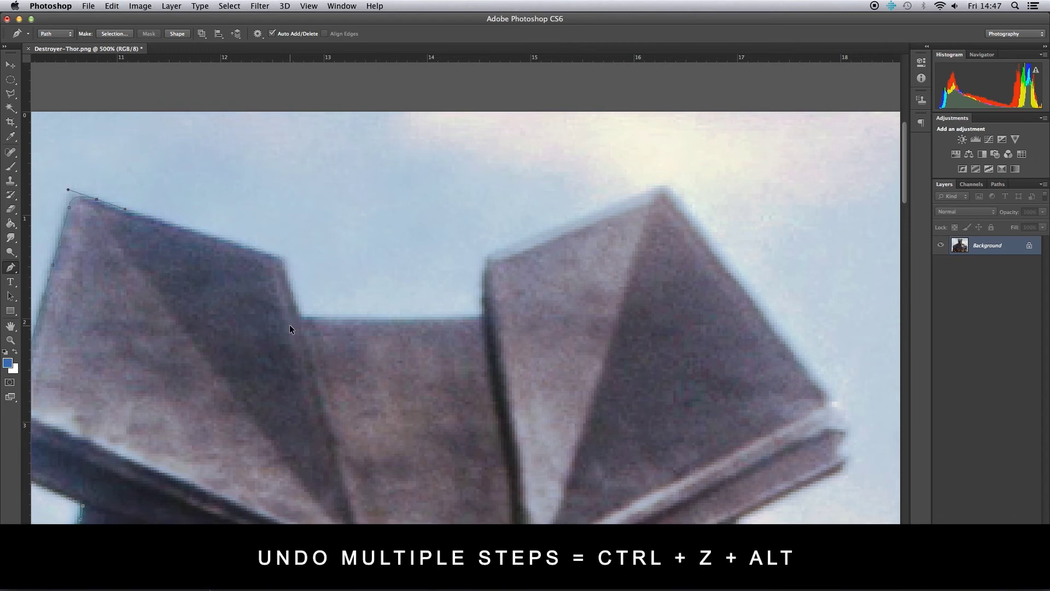
Step: Retrace the left wing's top and inner edges and the flat crest up to the base of the right wing
drag(278, 255, 284, 275)
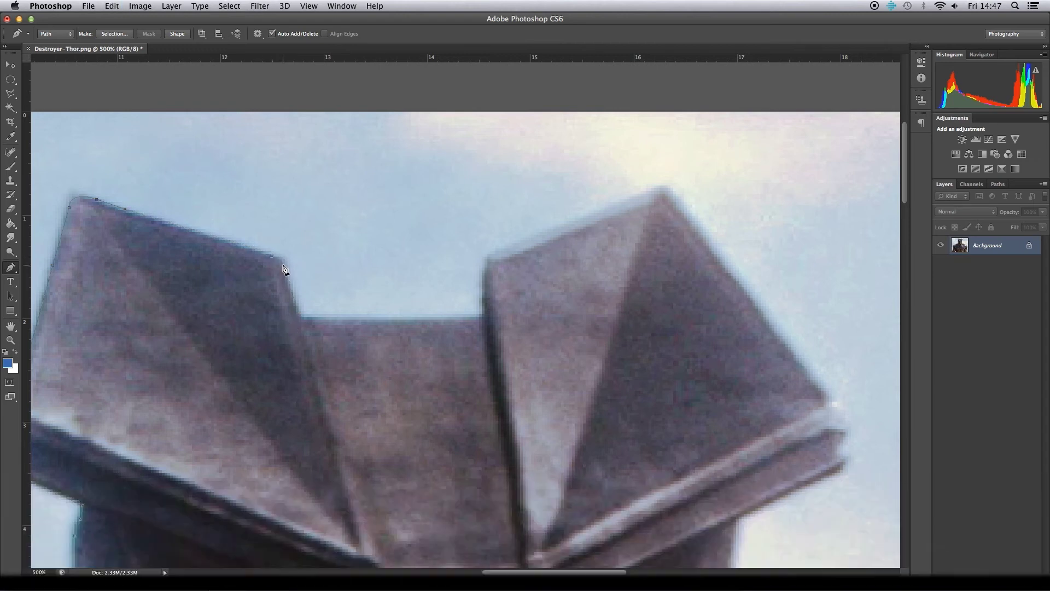
click(299, 317)
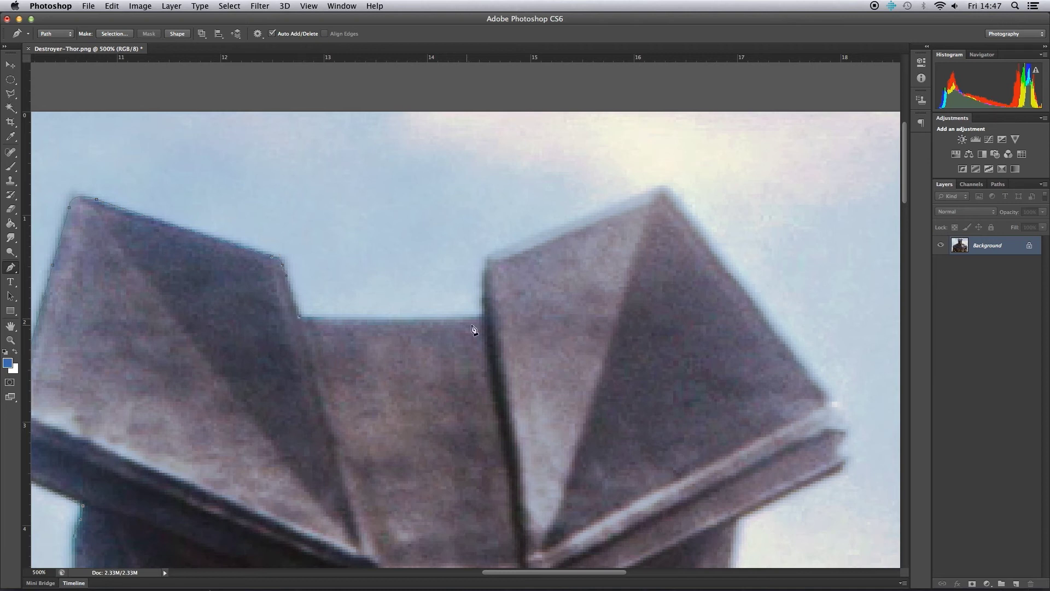
click(479, 316)
key(ctrl+alt+z)
click(480, 319)
Step: Trace the right helmet wing's inner and top edges to its peak and start down its outer edge
click(485, 262)
drag(598, 217, 598, 216)
click(657, 188)
drag(706, 241, 707, 239)
Step: Carry the path around the right wing's outer corner and along its underside to the side of the face
drag(780, 420, 572, 326)
click(623, 302)
click(626, 355)
drag(637, 362, 629, 379)
scroll(492, 235, down, 5)
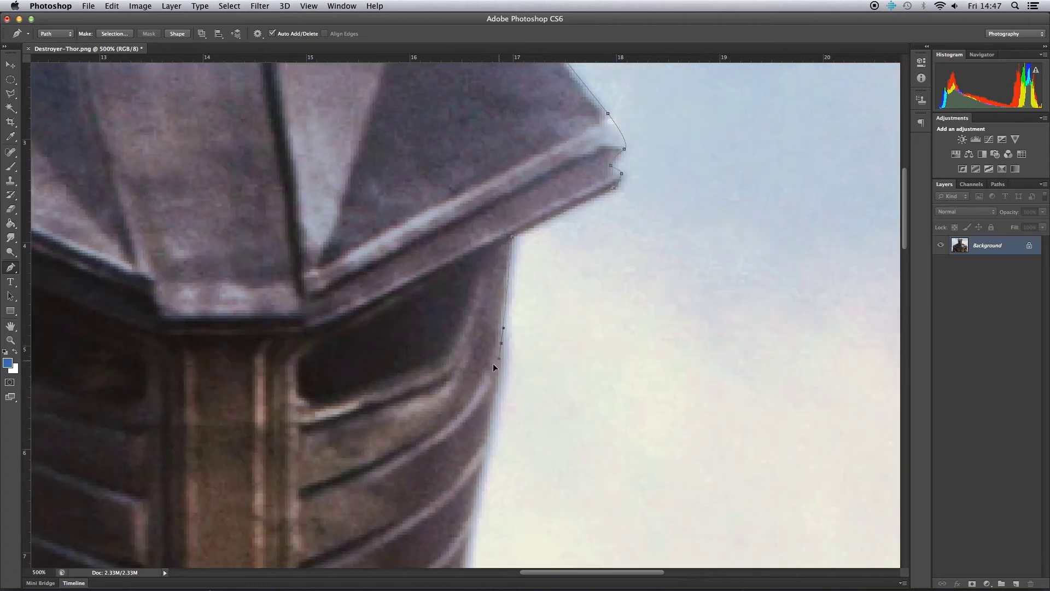
Step: Continue the path down the right side of the face towards the neck
scroll(495, 361, down, 4)
drag(507, 376, 507, 381)
drag(495, 455, 494, 462)
Step: Trace the right side of the neck and the shoulder slope up to the first shoulder spikes
drag(447, 419, 279, 197)
click(328, 268)
click(361, 294)
click(426, 329)
click(443, 331)
click(449, 329)
click(455, 331)
Step: Outline the next small spikes along the top of the right shoulder
click(560, 389)
click(565, 395)
click(571, 394)
click(582, 386)
click(595, 375)
click(593, 400)
Step: Outline the remaining larger spikes around the outer curve of the right shoulder
drag(599, 413, 307, 276)
click(301, 284)
click(406, 308)
click(452, 314)
click(581, 305)
drag(607, 398, 381, 274)
click(477, 291)
drag(464, 392, 469, 407)
Step: Trace the spikes and armor edge down the outer side of the right upper arm
drag(487, 439, 432, 331)
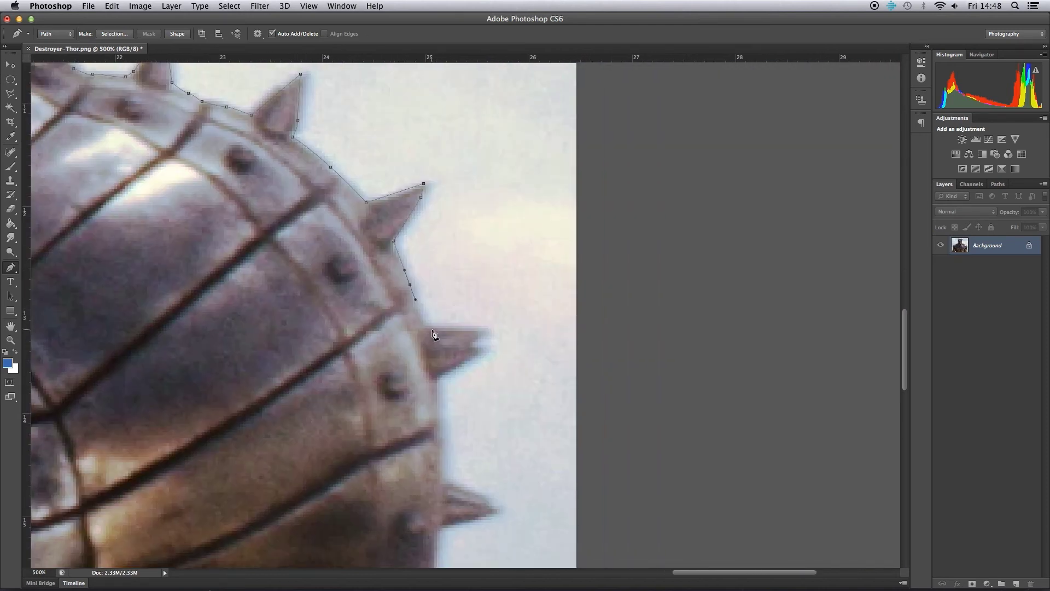
click(429, 330)
click(479, 351)
drag(422, 408, 418, 333)
click(439, 354)
drag(417, 445, 383, 276)
click(433, 445)
Step: Continue the path along the lower upper-arm edge and its spikes to the right forearm
drag(342, 358, 364, 156)
click(387, 289)
click(414, 306)
click(449, 335)
click(444, 406)
click(477, 438)
Step: Outline the right forearm's spikes and outer edge down to the bottom of the image
drag(433, 485, 369, 255)
click(406, 293)
click(428, 318)
click(409, 416)
click(444, 414)
click(443, 421)
click(410, 451)
click(419, 468)
click(416, 482)
click(416, 496)
click(427, 507)
Step: Run the path below the image's bottom edge under the right arm to the small gap beside the torso
drag(380, 454, 471, 283)
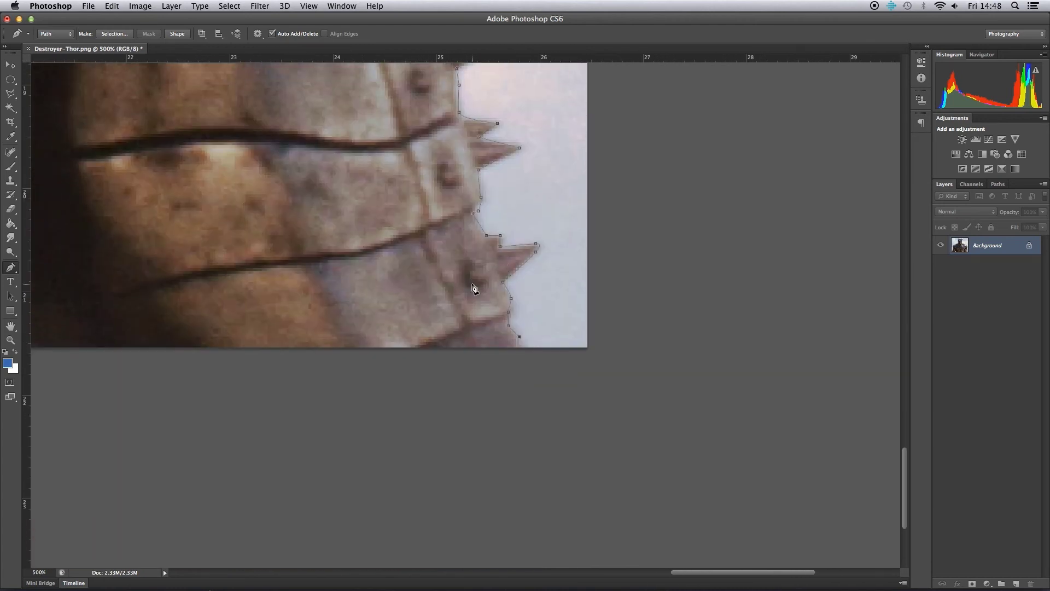
drag(362, 305, 526, 301)
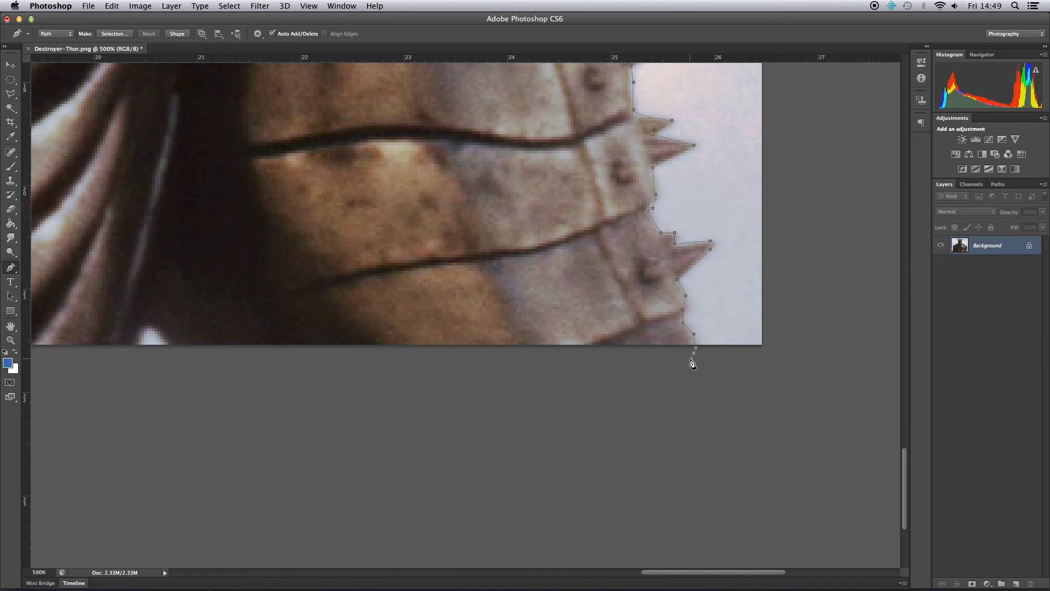
drag(195, 337, 582, 359)
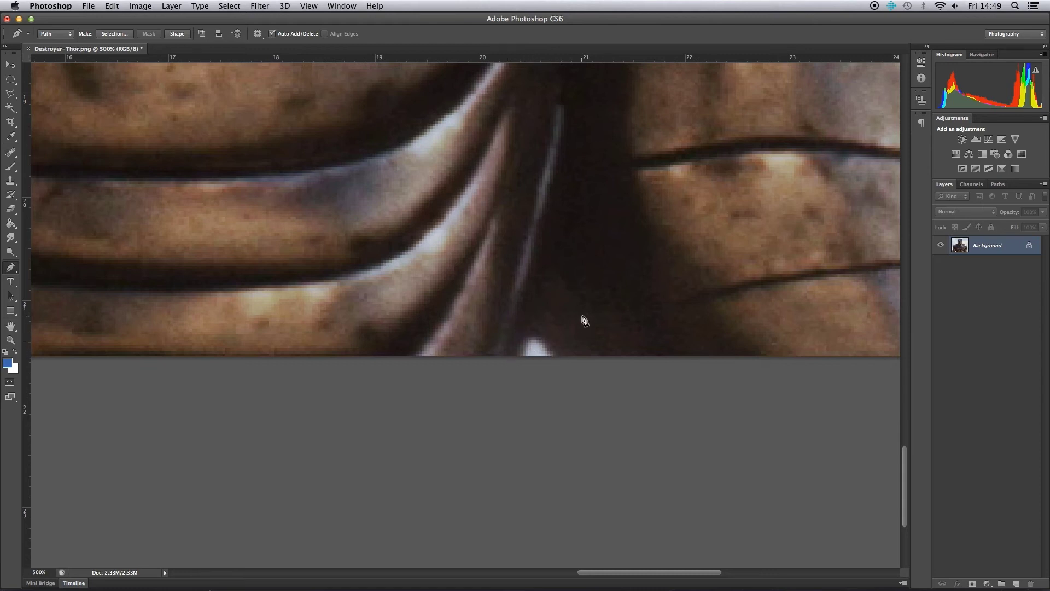
click(552, 357)
Step: Trace around the triangular sky gap between the torso and left arm, and close the path at its starting point
drag(246, 340, 629, 356)
drag(167, 323, 656, 354)
drag(238, 309, 593, 328)
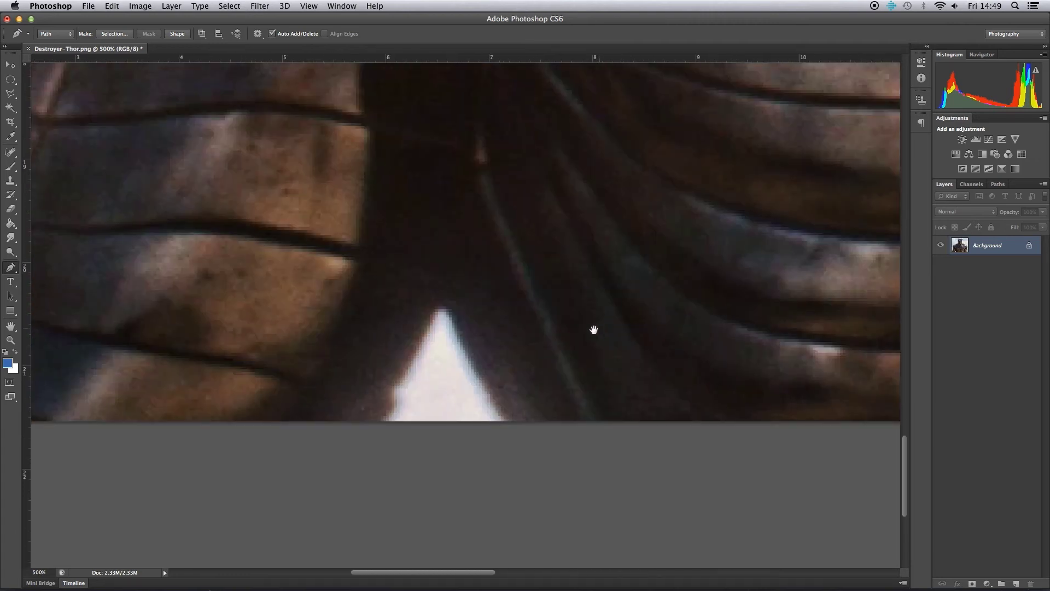
click(507, 427)
click(422, 344)
click(395, 392)
drag(390, 410, 376, 430)
drag(174, 375, 620, 352)
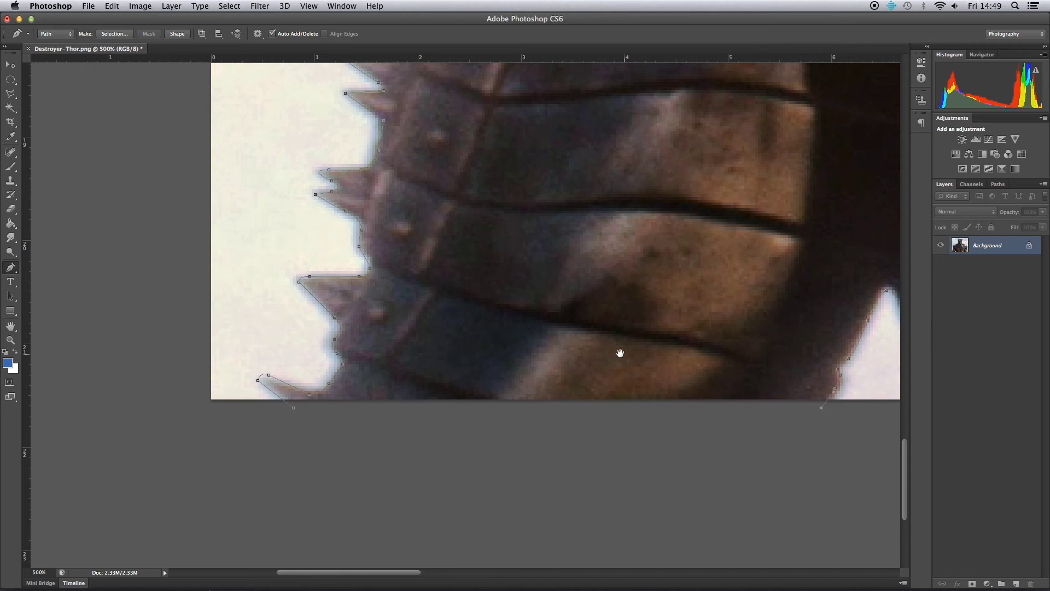
click(294, 408)
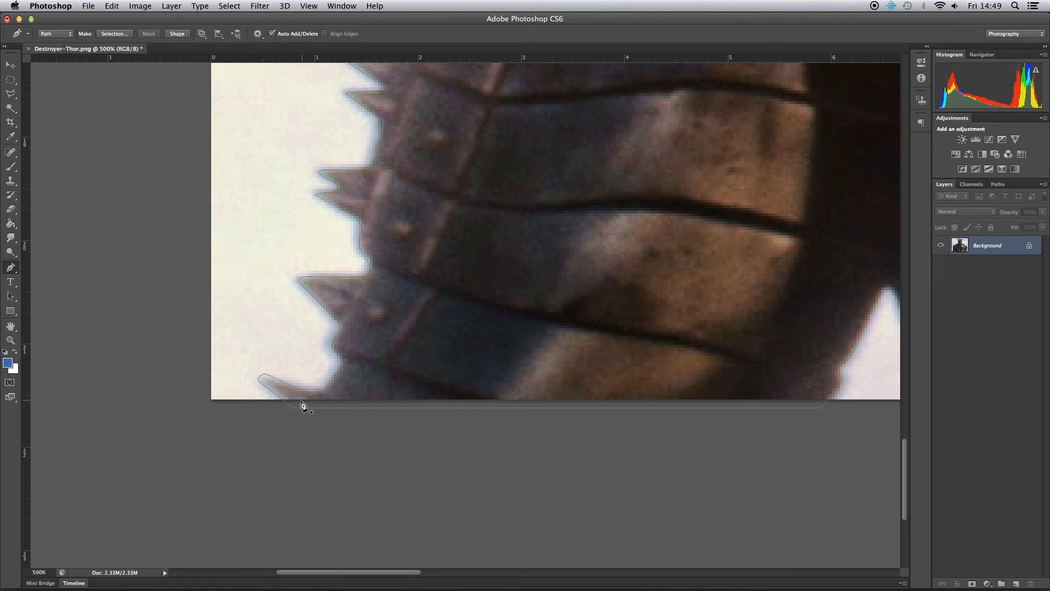
Step: Save the completed work path under the name Destroyer
drag(409, 286, 291, 328)
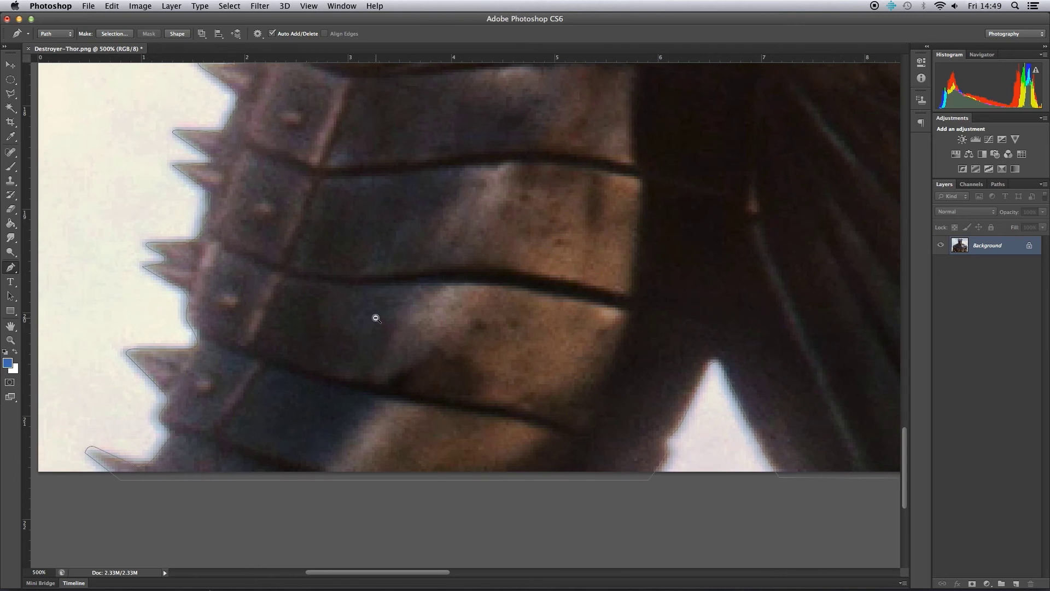
key(super+minus)
key(super+minus)
key(super+minus)
drag(493, 236, 300, 368)
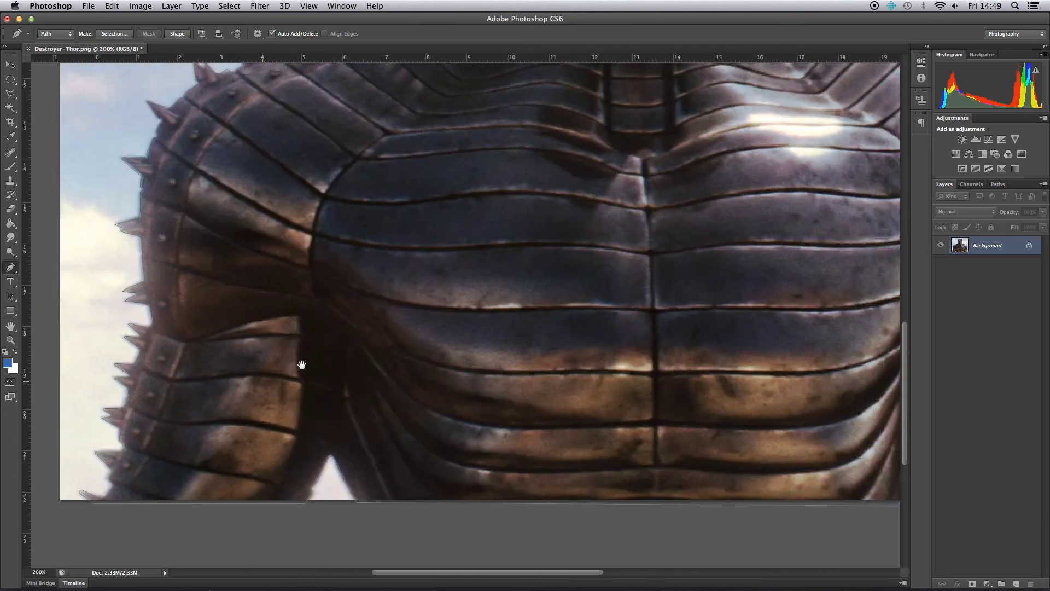
key(super+minus)
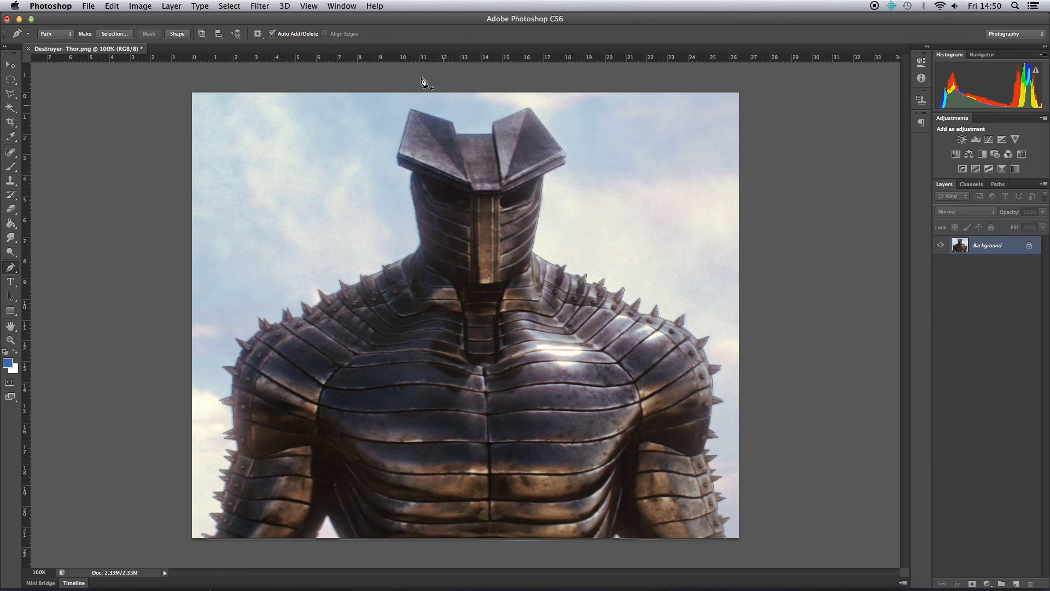
click(340, 4)
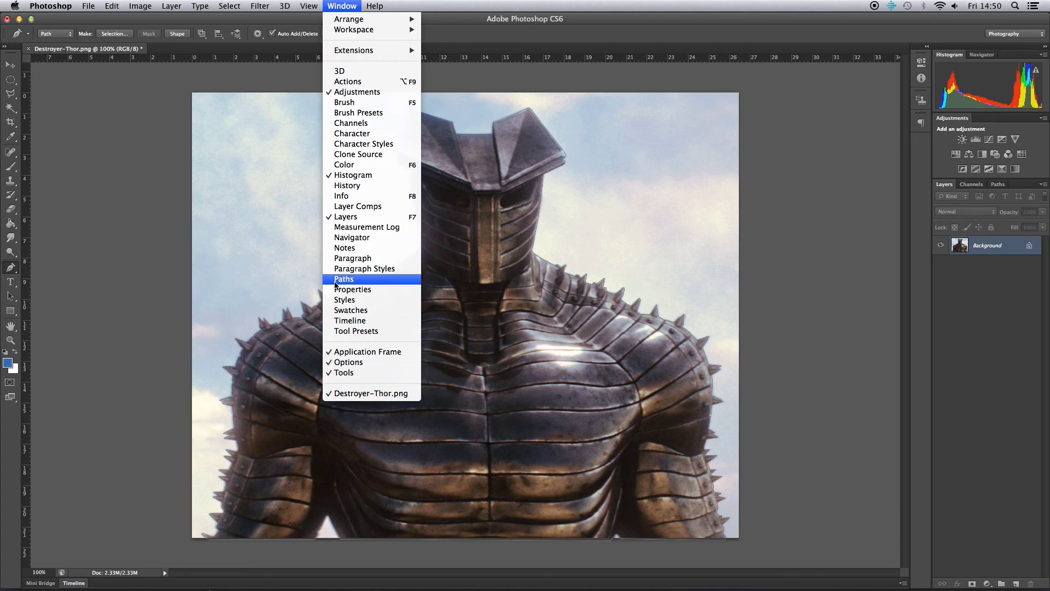
click(371, 280)
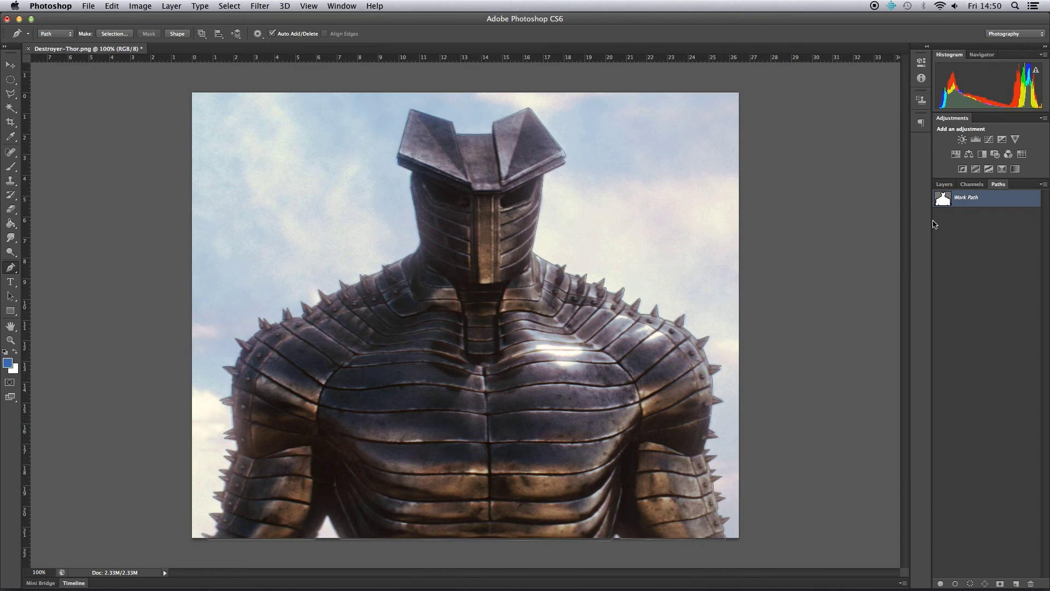
double_click(969, 198)
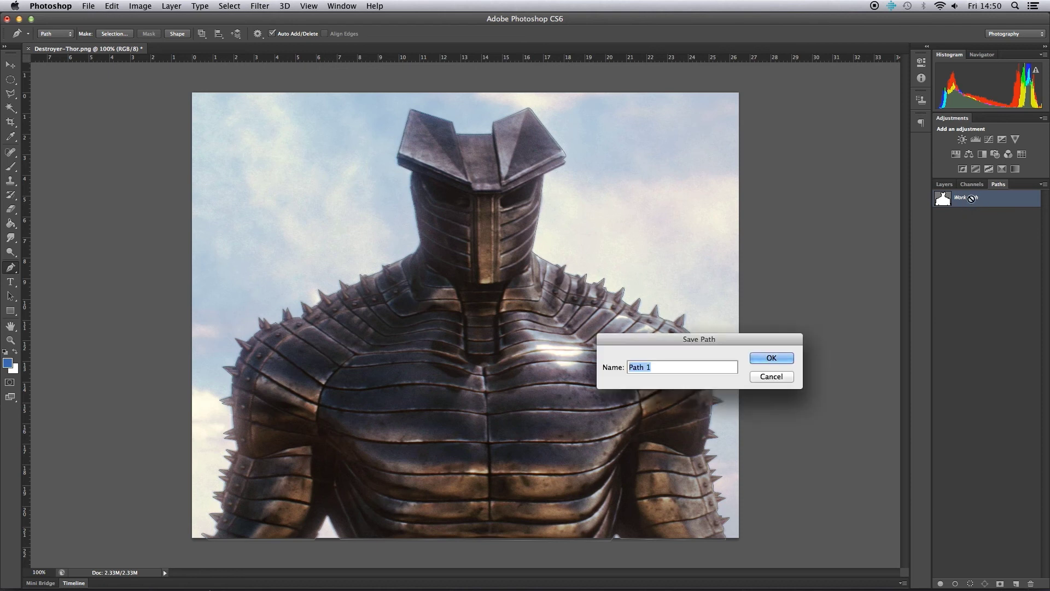
text(Destroyer)
click(772, 360)
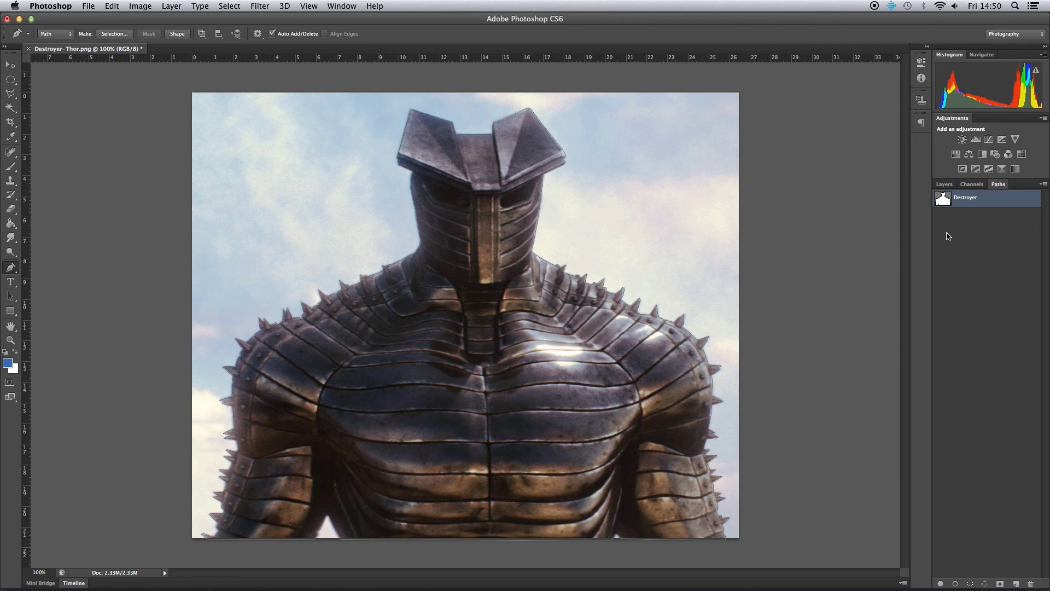
Step: Make a new anti-aliased selection from the Destroyer path with a feather radius of 0 pixels
right_click(985, 201)
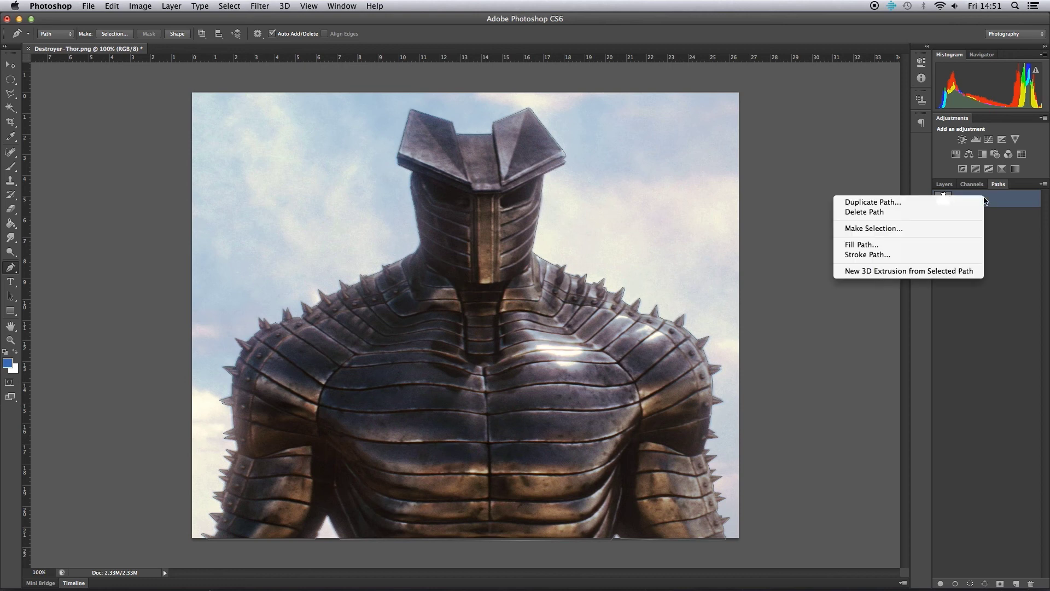
click(896, 230)
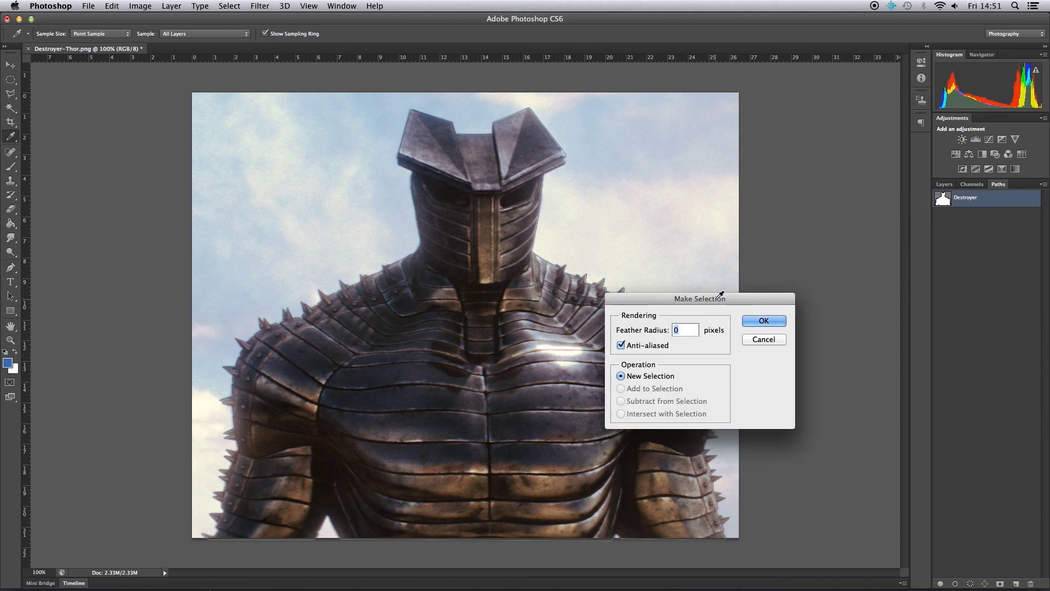
drag(720, 295, 489, 265)
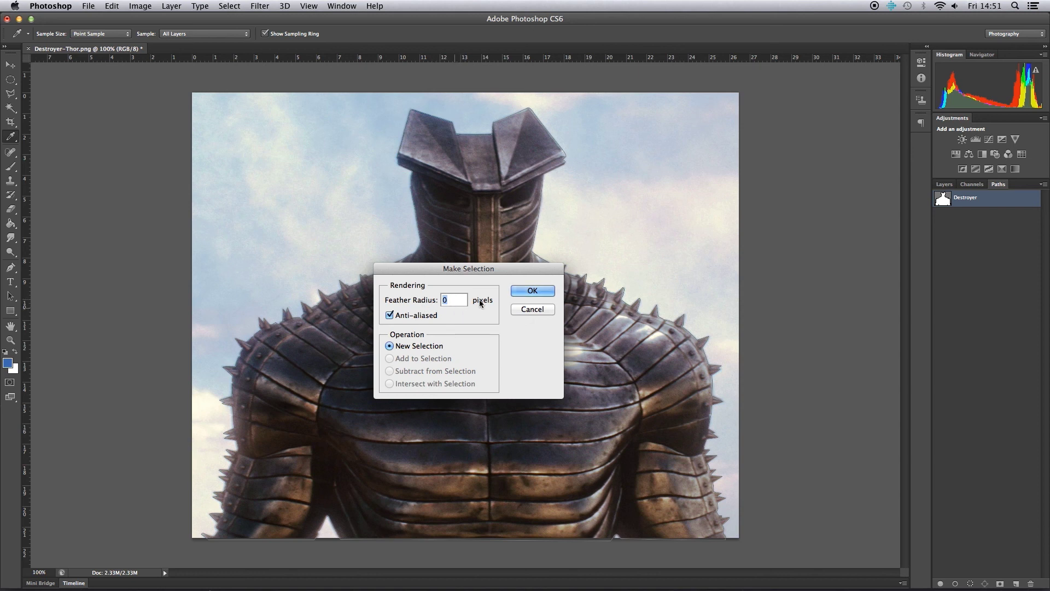
click(530, 291)
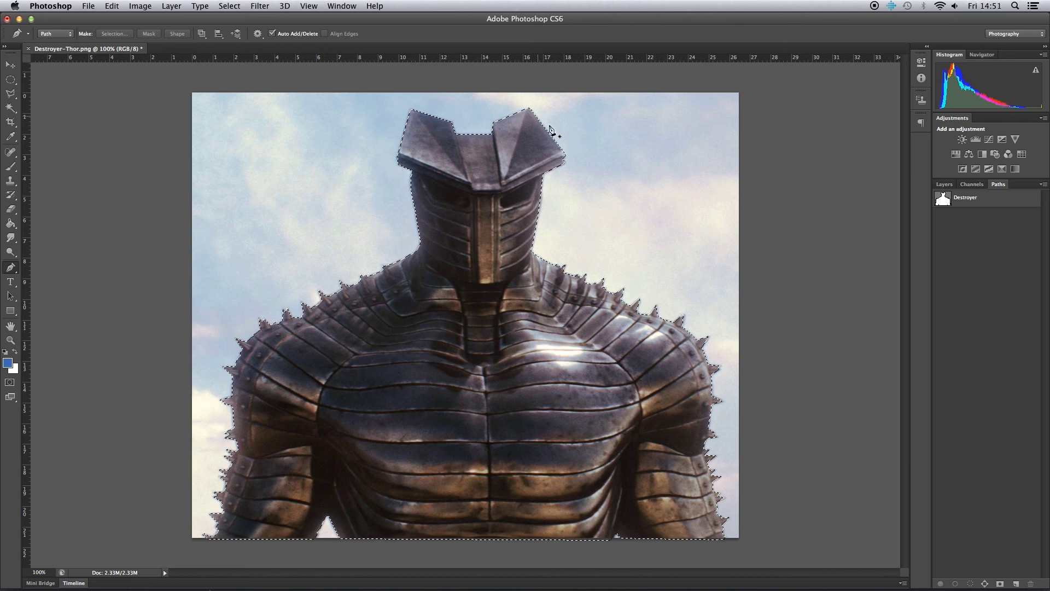
Step: Copy the selected figure and paste it onto its own layer, and hide the Background layer
click(945, 186)
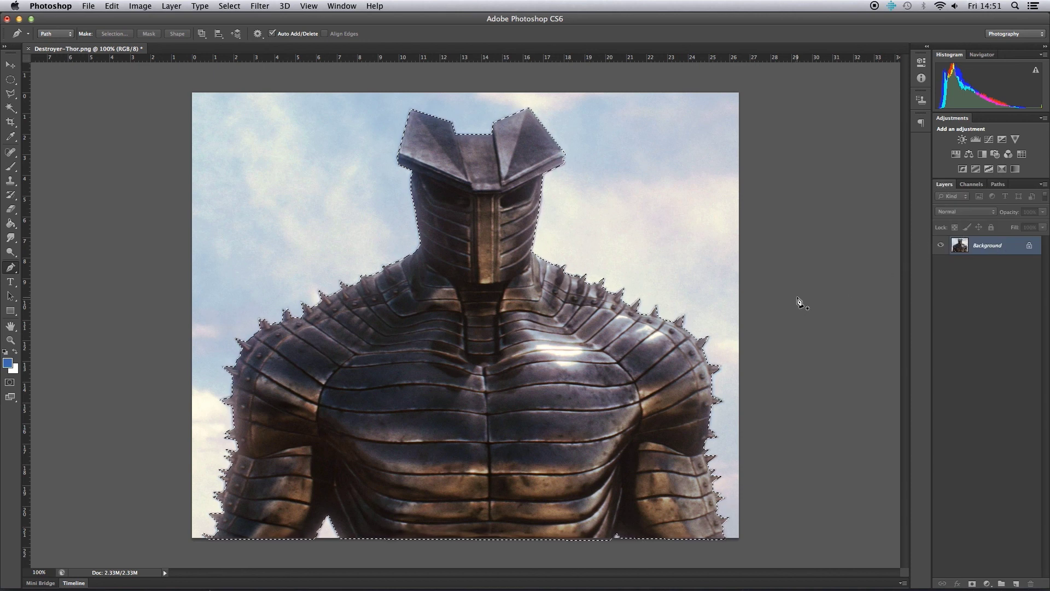
click(113, 6)
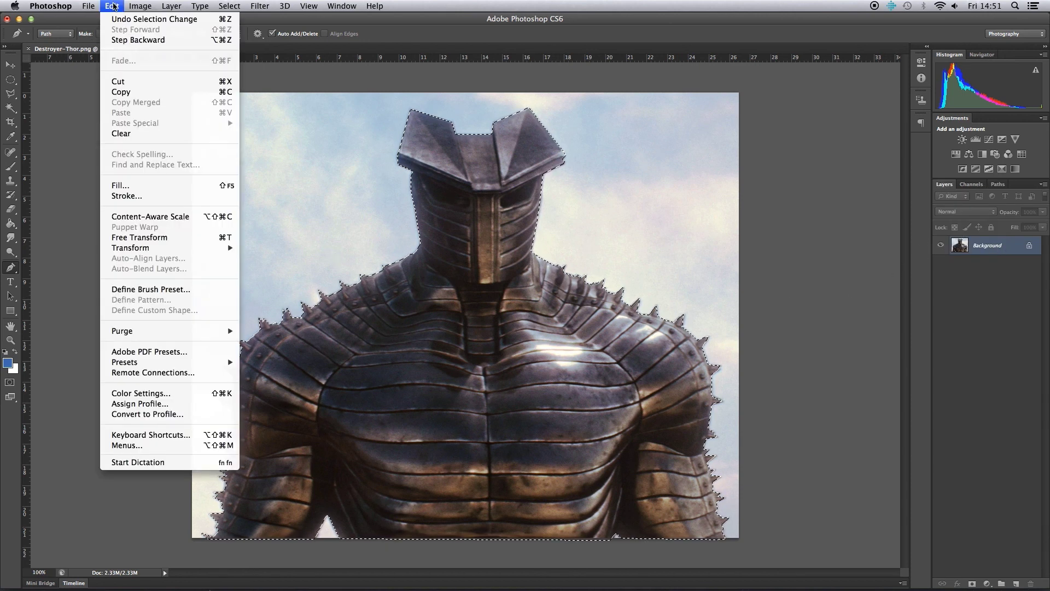
click(135, 94)
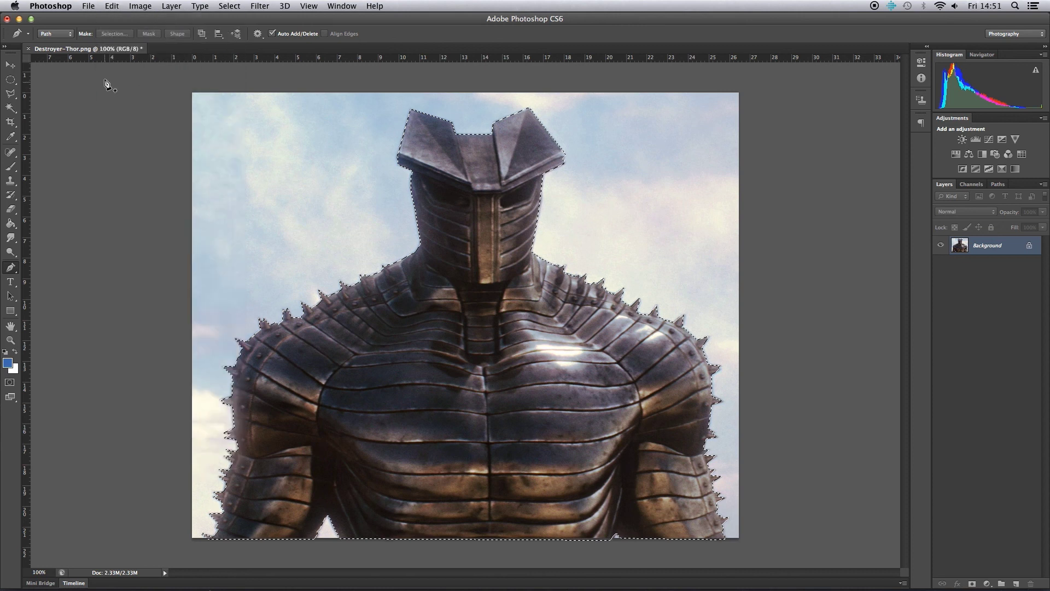
click(112, 6)
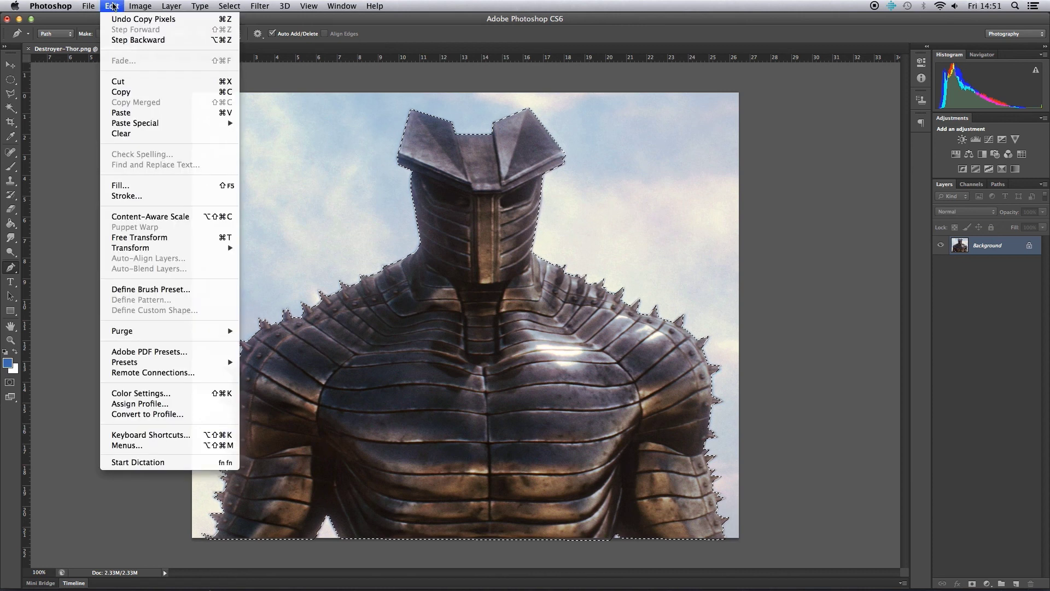
click(150, 113)
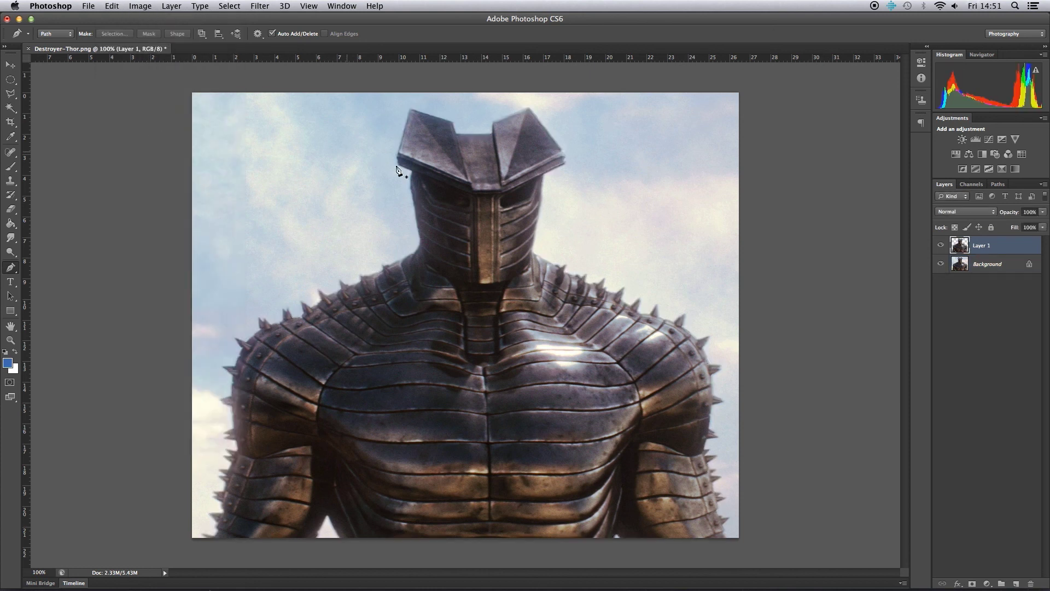
click(941, 265)
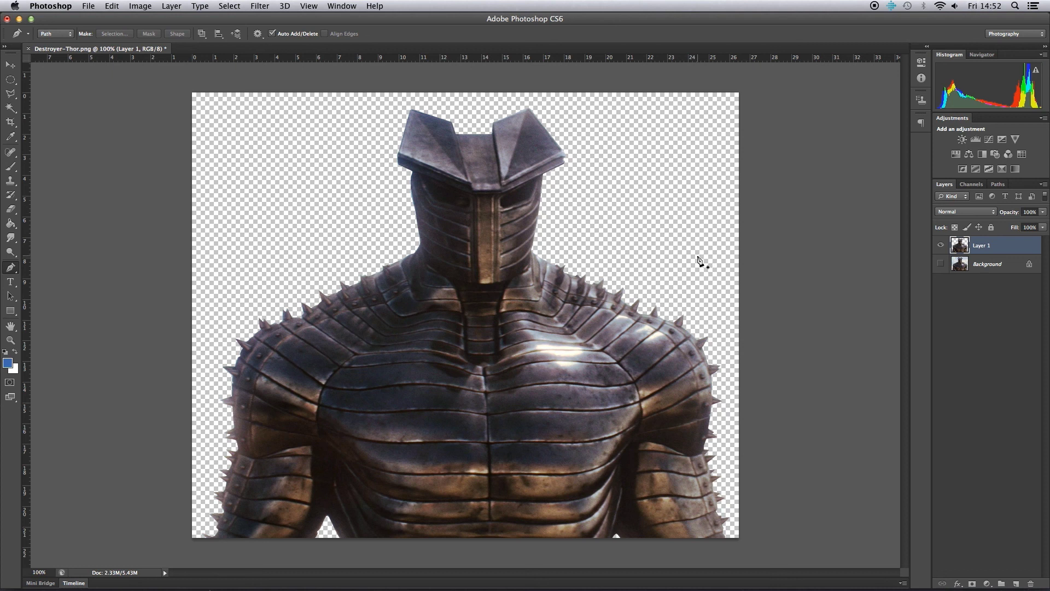
Step: Save the document as Destroyer Cut Out.psd on the Desktop in Photoshop format with layers and Maximize Compatibility enabled
click(90, 6)
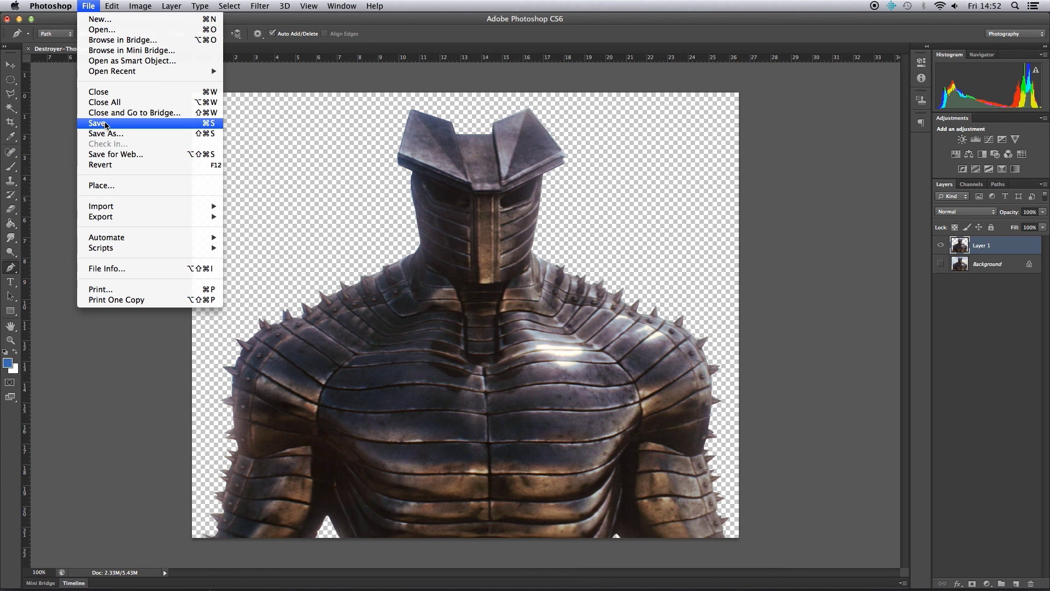
click(106, 125)
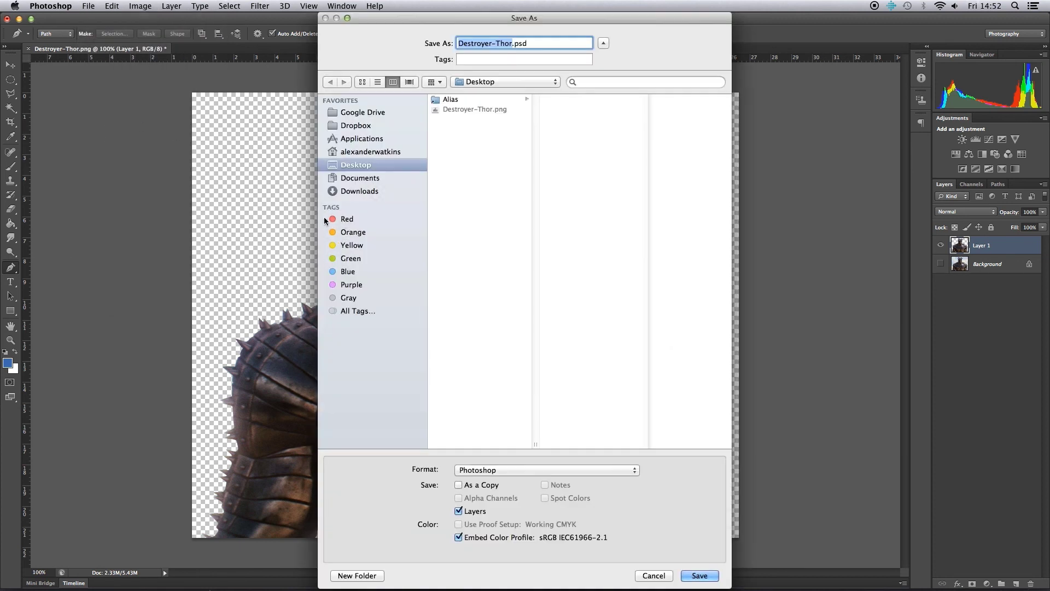
key(Right)
key(shift+Left)
key(shift+Left)
key(shift+Left)
key(shift+Left)
key(shift+Left)
text(Cut Out)
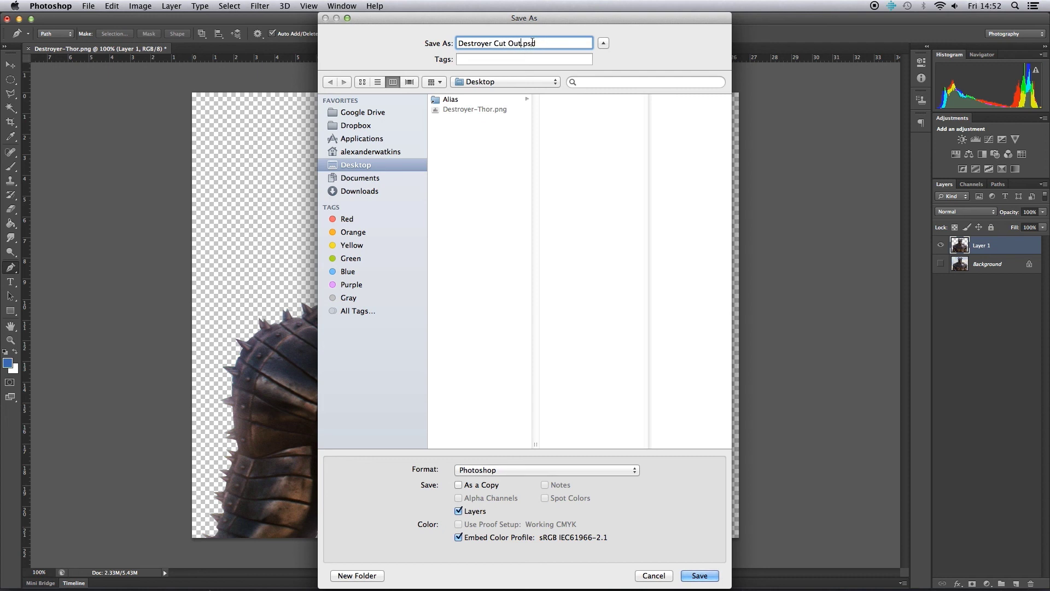
click(688, 577)
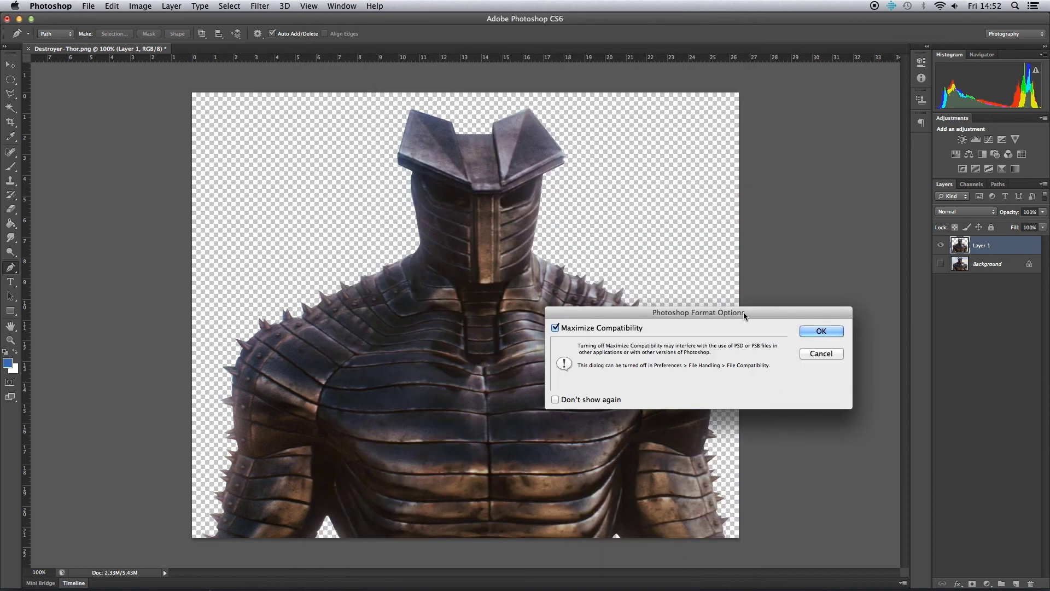
drag(744, 315, 503, 248)
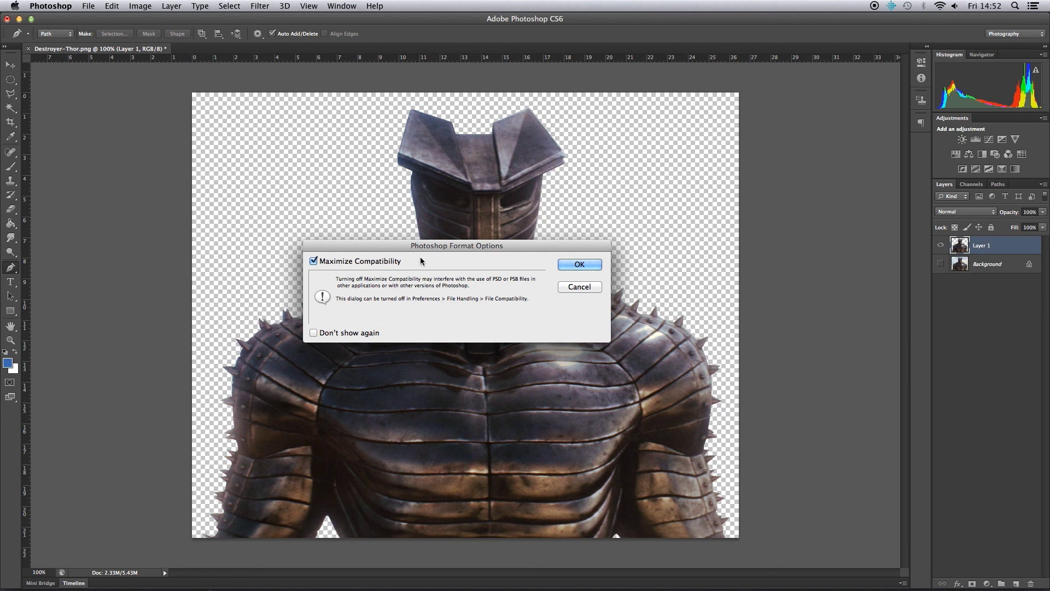
click(577, 267)
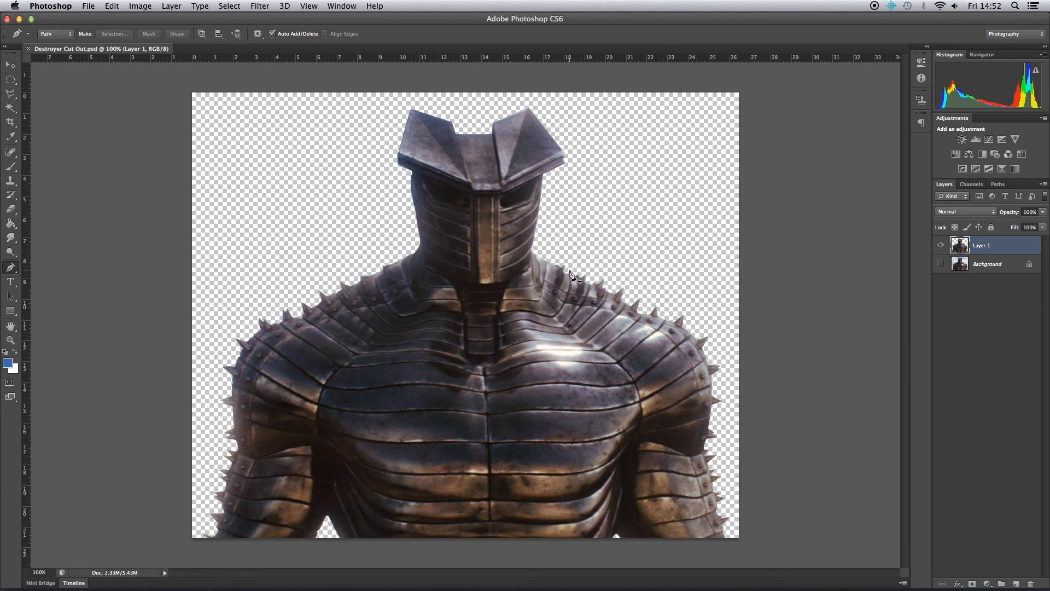